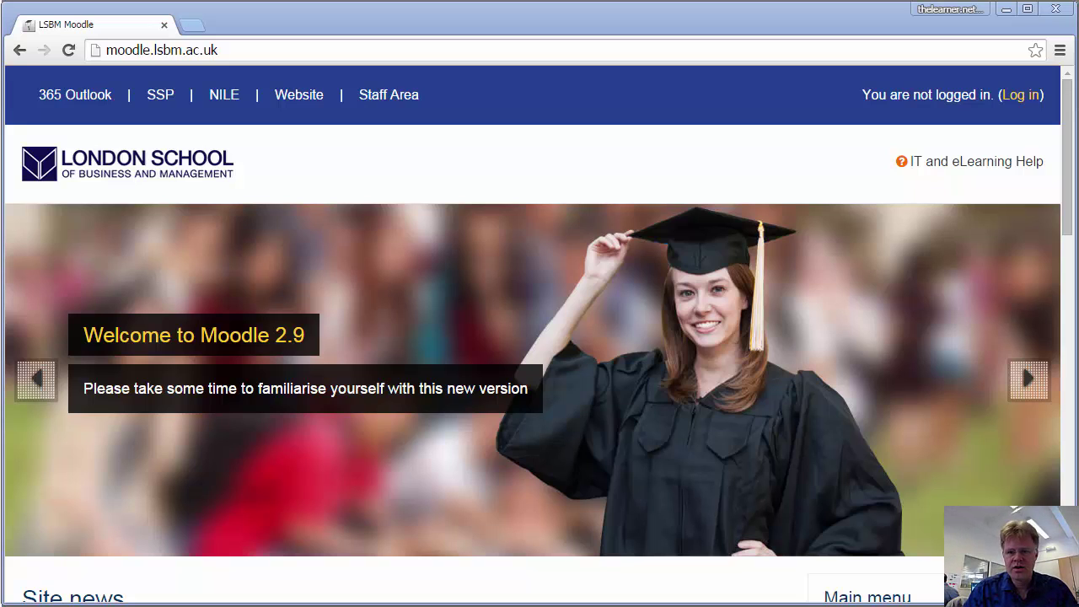
# Step: Log in to the student Moodle account and view the events for 25 September in the dashboard calendar
pyautogui.click(1019, 98)
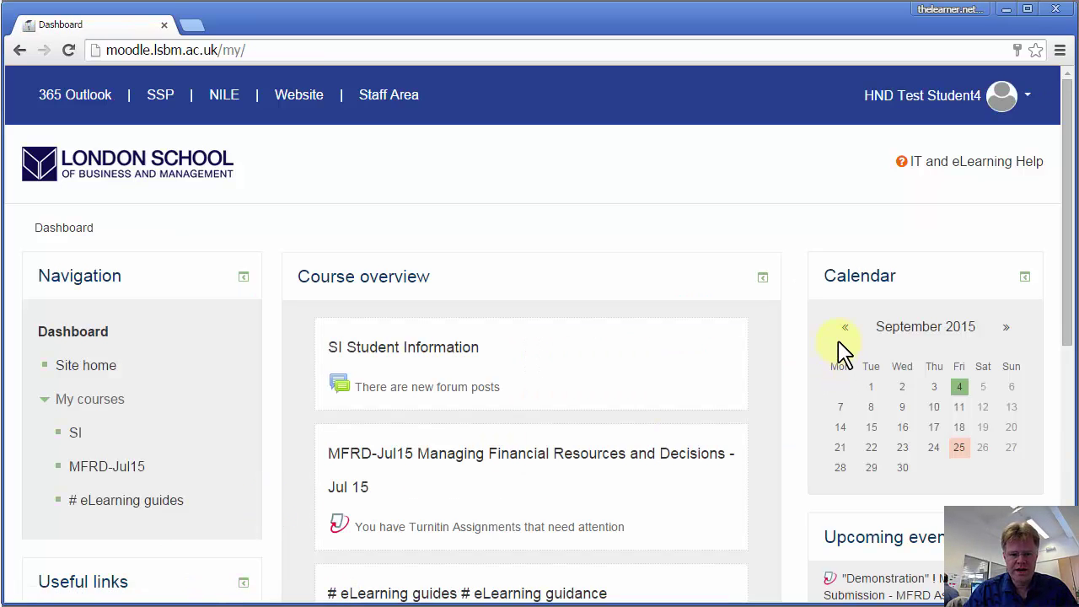
pyautogui.scroll(-1, 843, 352)
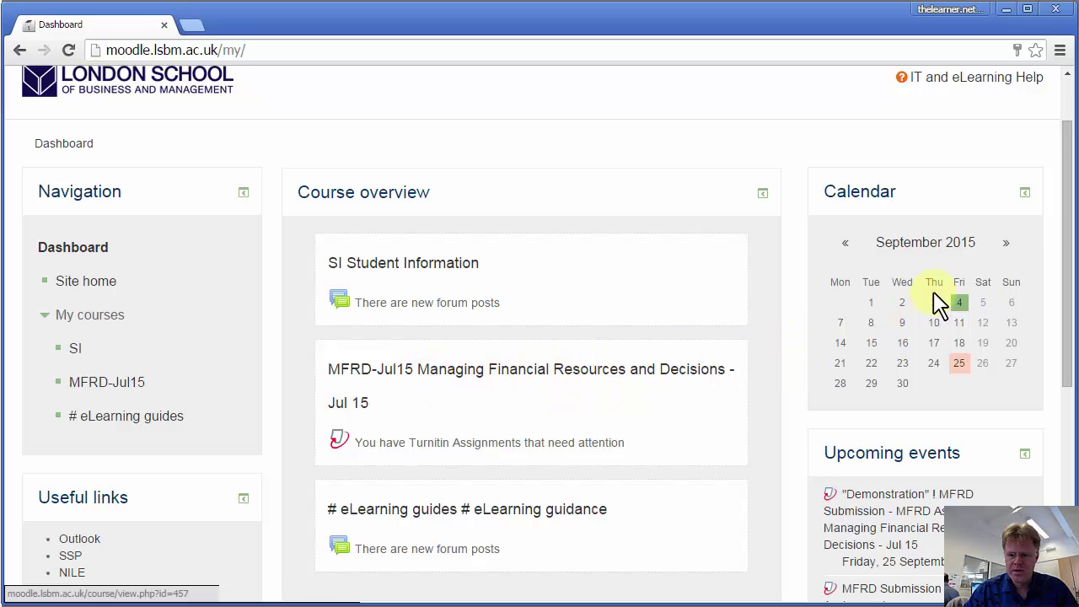
pyautogui.moveTo(959, 364)
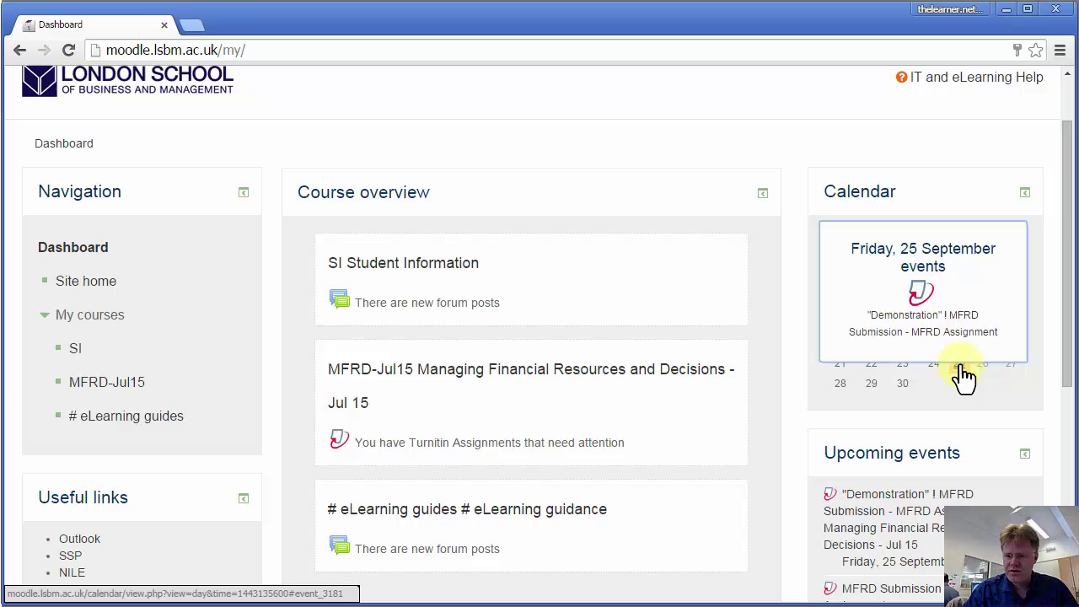
# Step: Expand the Turnitin assignments needing attention under MFRD-Jul15 and look over the "Demonstration" ! MFRD Submission entry
pyautogui.click(343, 442)
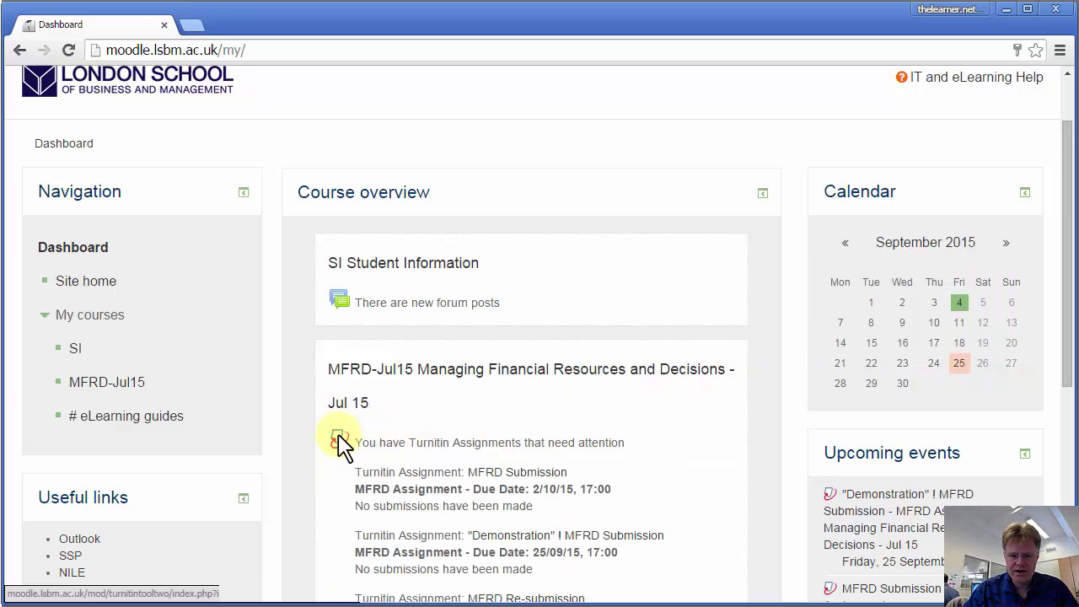
pyautogui.scroll(-2, 662, 444)
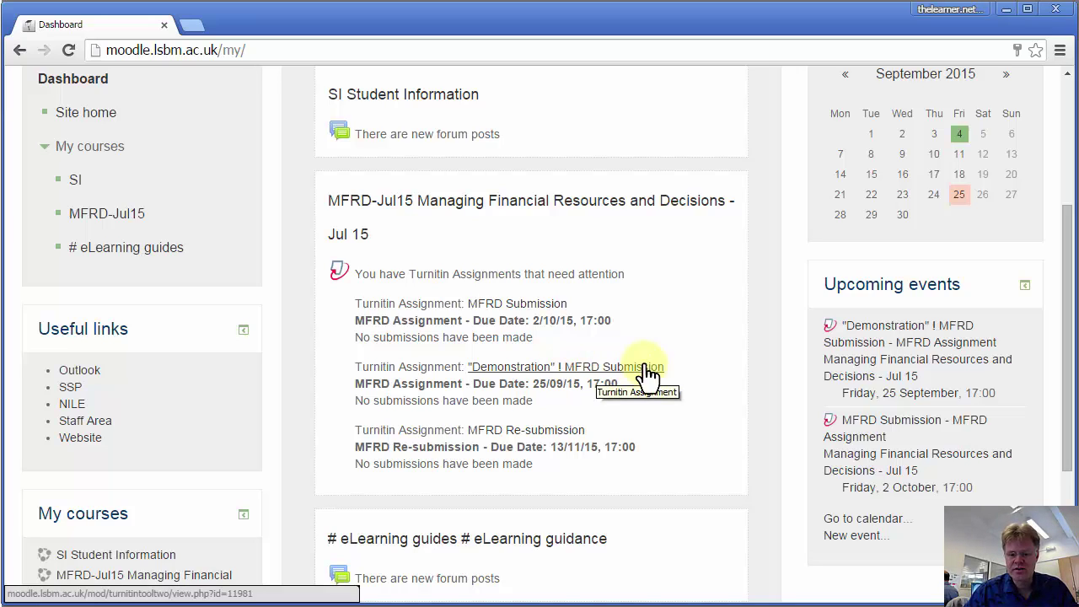
pyautogui.moveTo(670, 369); pyautogui.dragTo(474, 353)
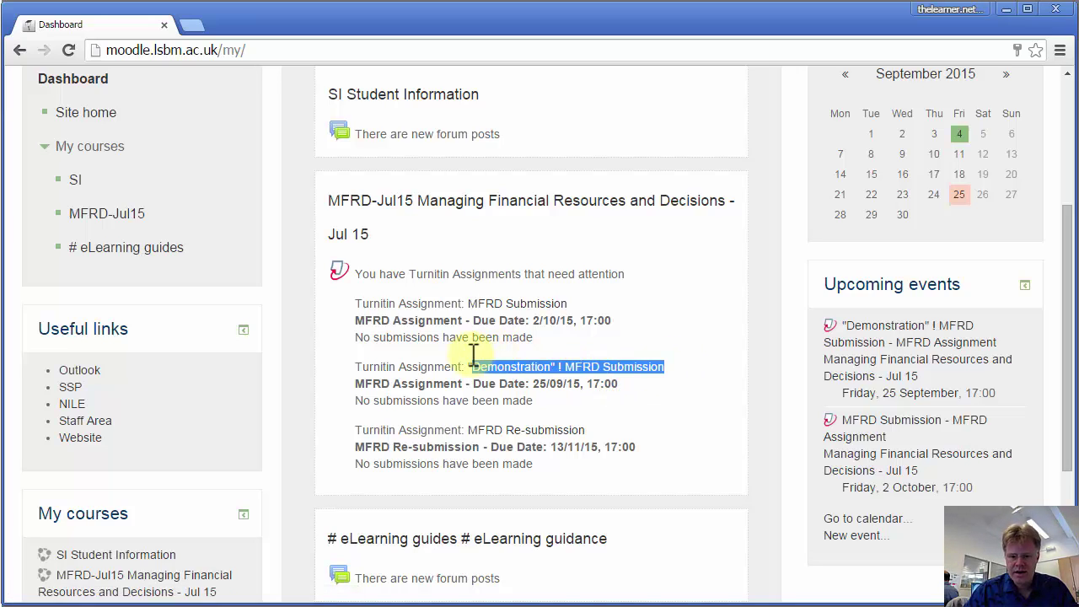
pyautogui.click(683, 335)
pyautogui.scroll(1, 683, 335)
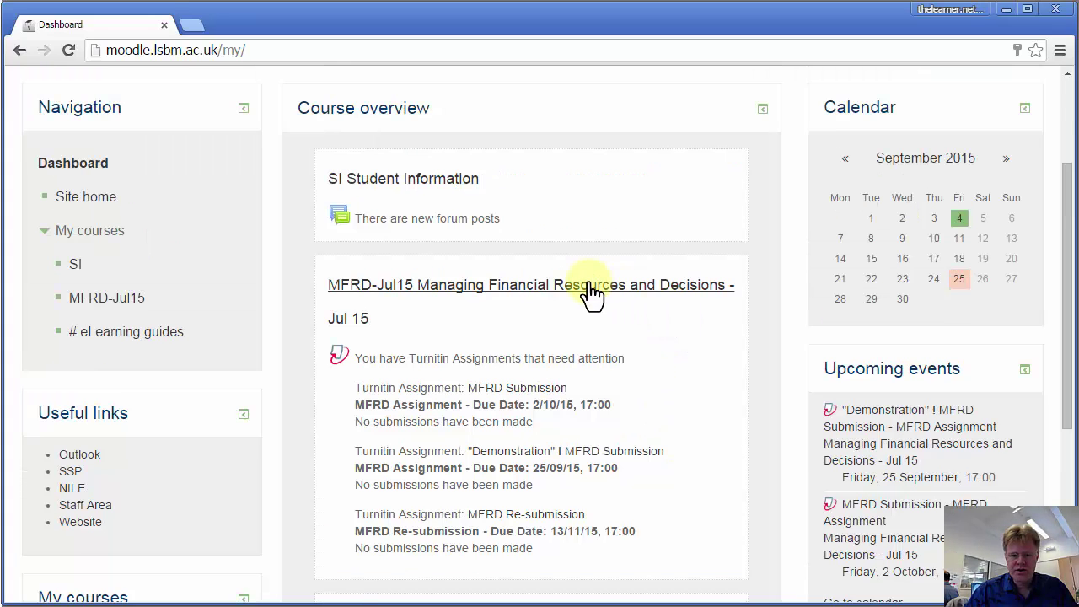
# Step: Go to the MFRD-Jul15 course and open "Demonstration" ! MFRD Submission in its Assignments section
pyautogui.click(496, 295)
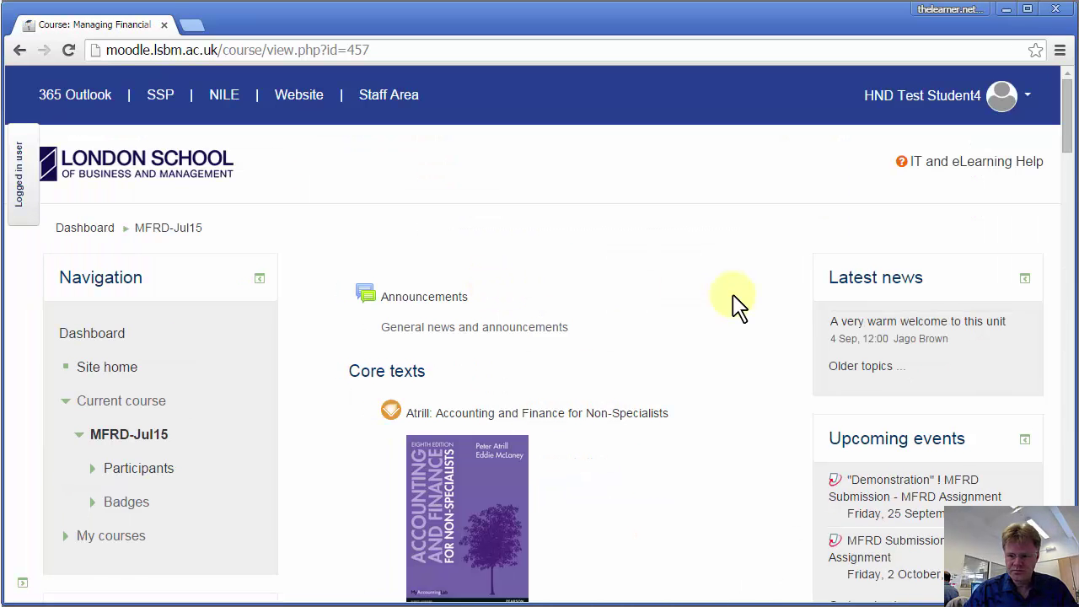
pyautogui.scroll(-5, 739, 307)
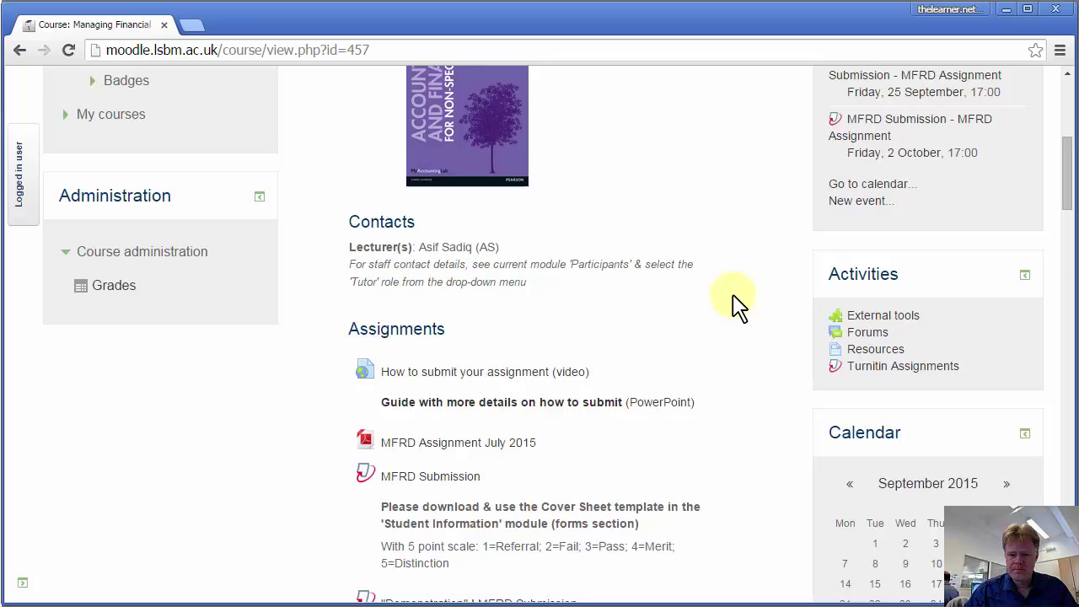
pyautogui.scroll(-3, 740, 308)
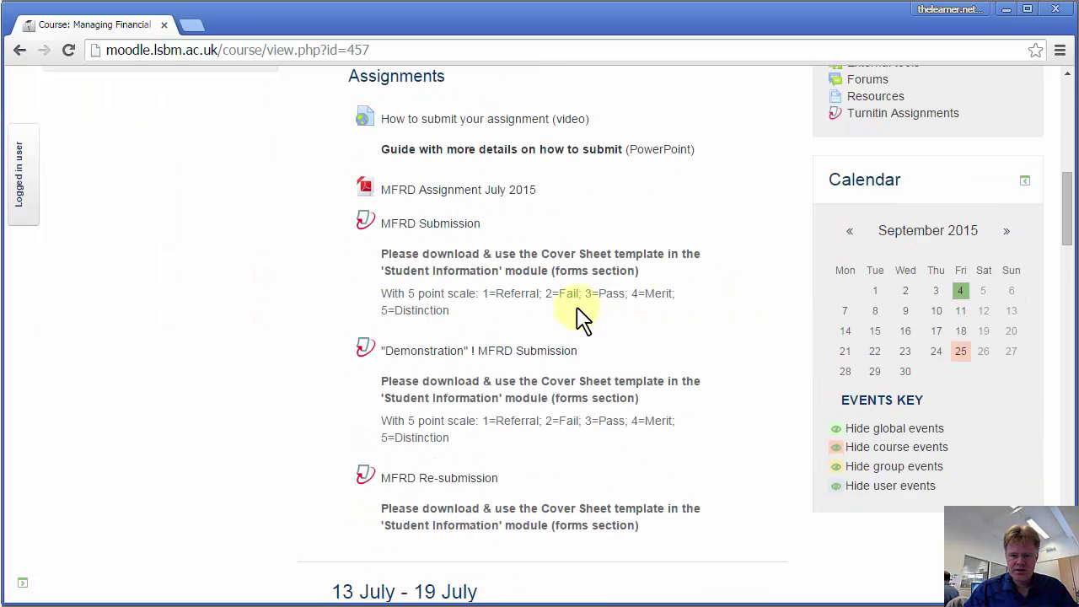
pyautogui.click(509, 353)
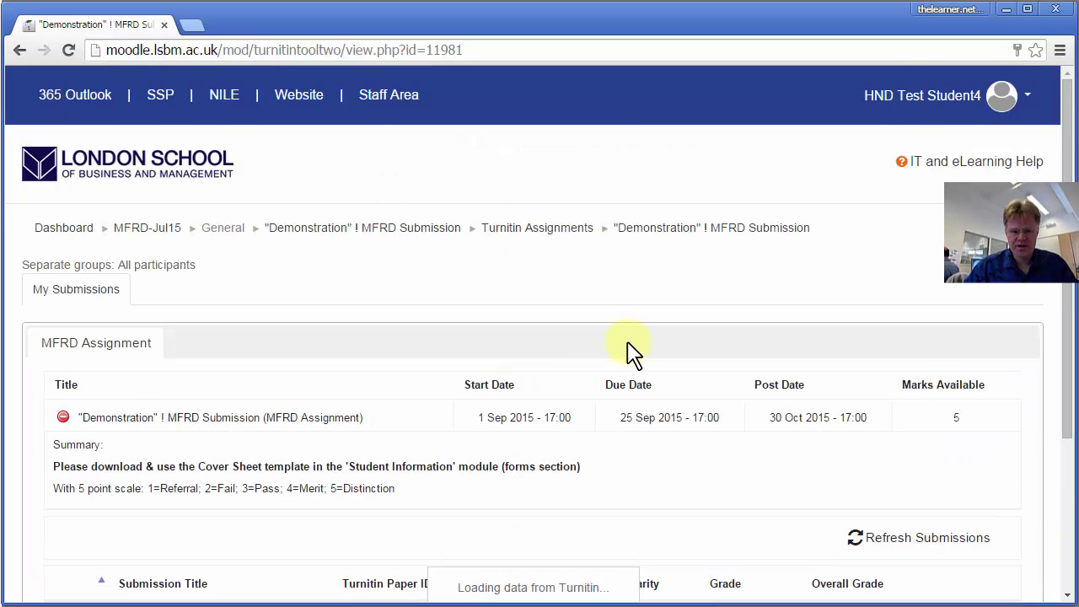
# Step: Review the start date, due date, post date and marks available for the demonstration assignment
pyautogui.scroll(-1, 633, 355)
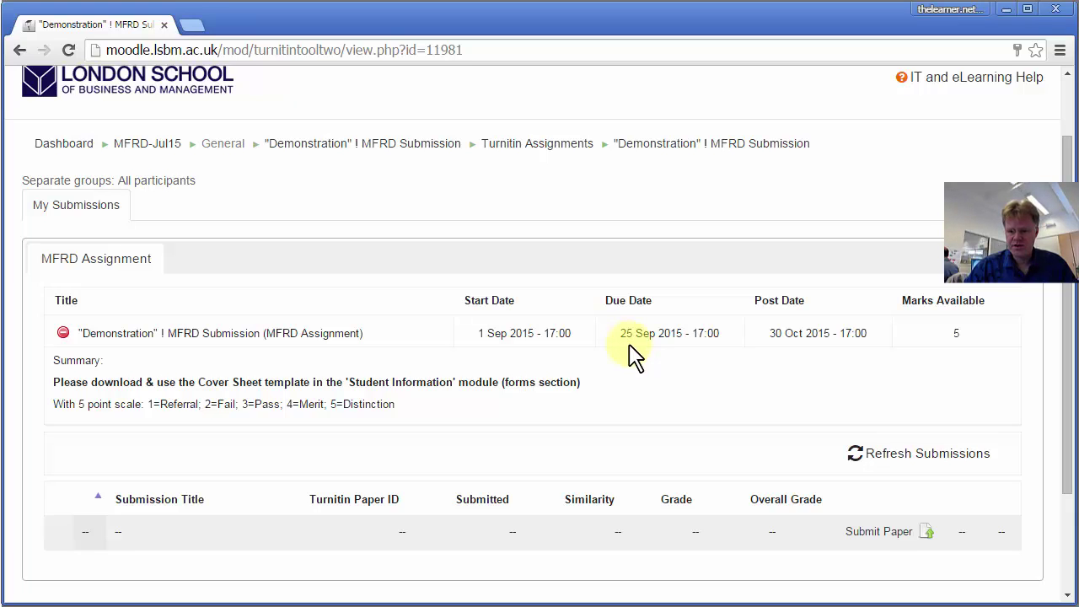
pyautogui.scroll(1, 633, 355)
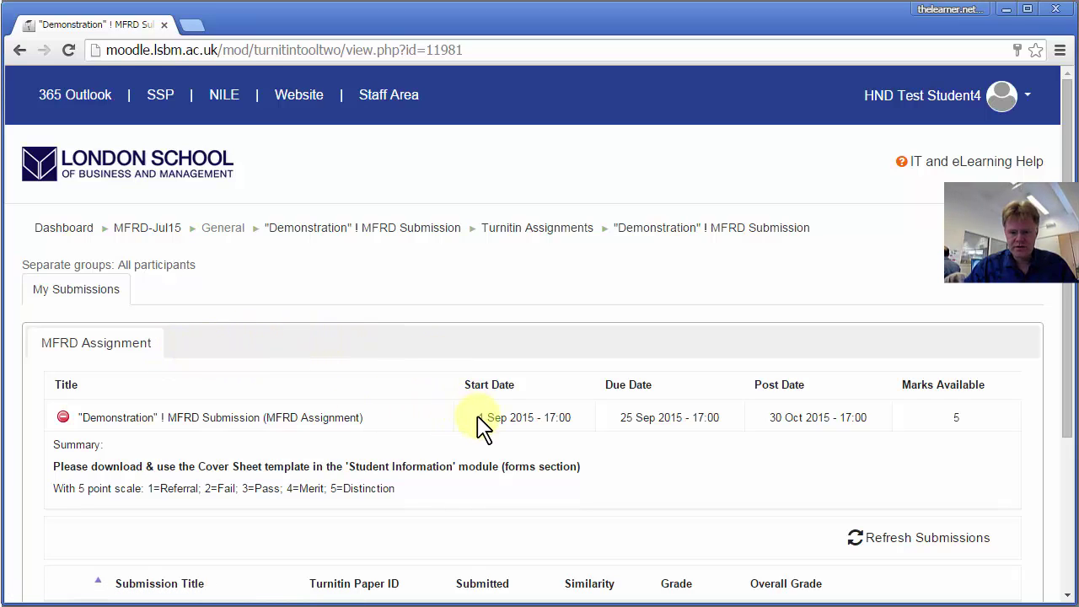
pyautogui.moveTo(478, 417); pyautogui.dragTo(569, 417)
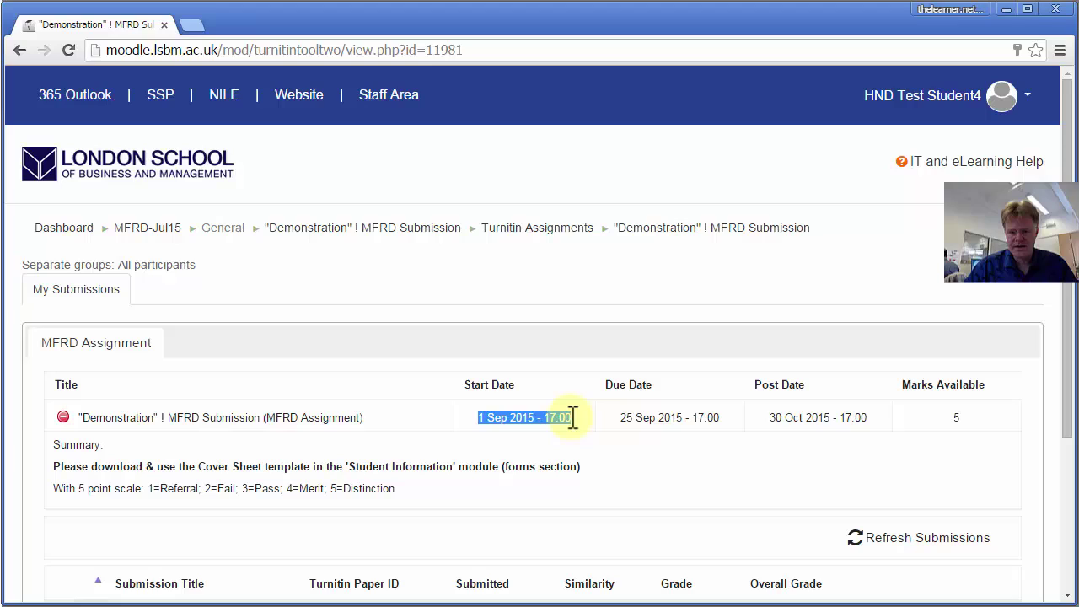
pyautogui.moveTo(621, 417); pyautogui.dragTo(871, 416)
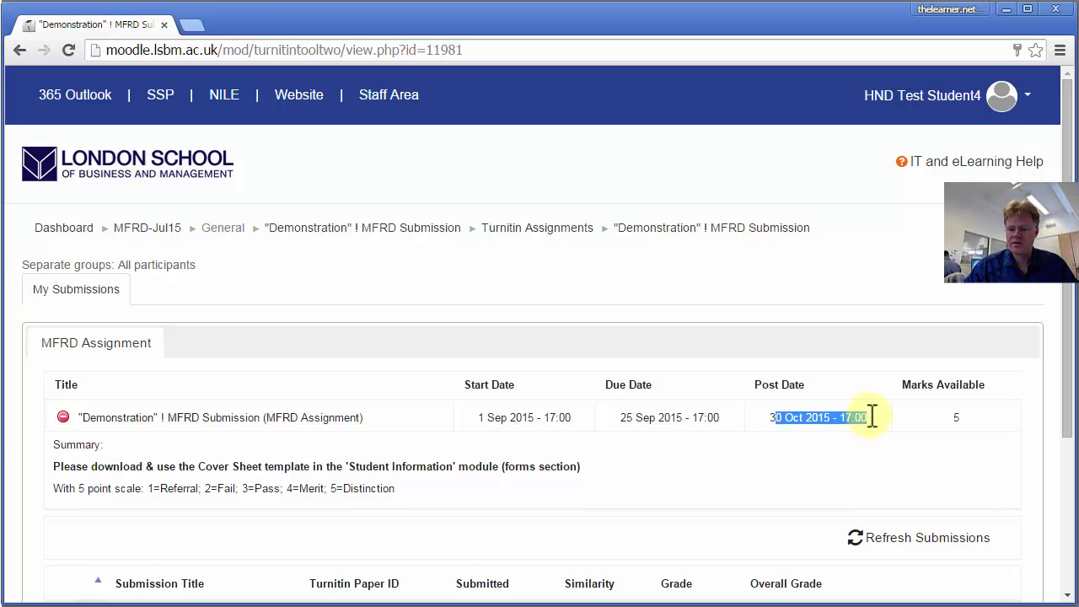
pyautogui.scroll(-1, 871, 416)
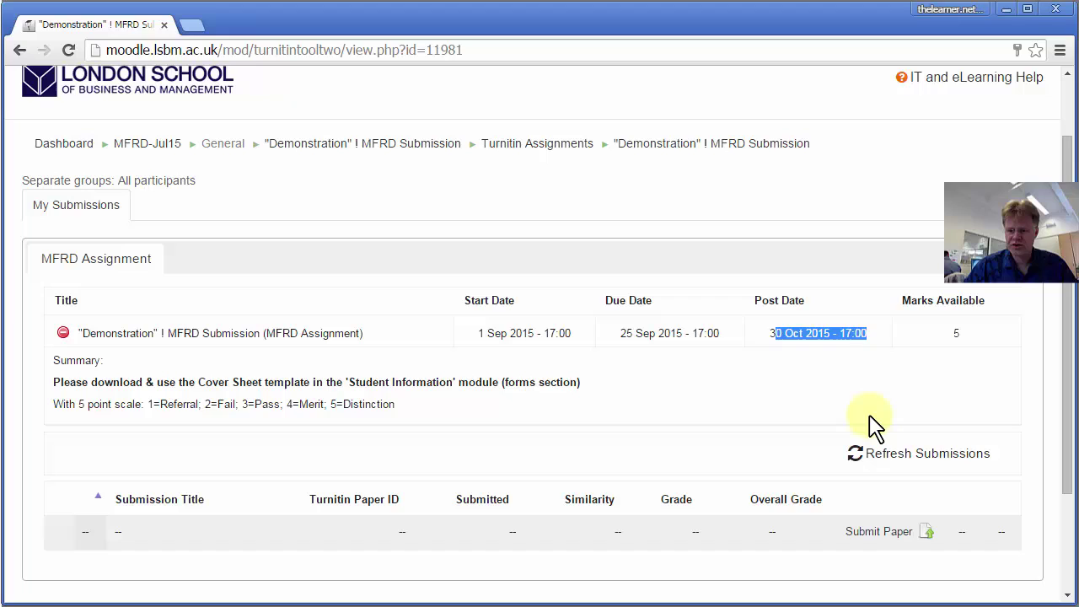
pyautogui.click(957, 335)
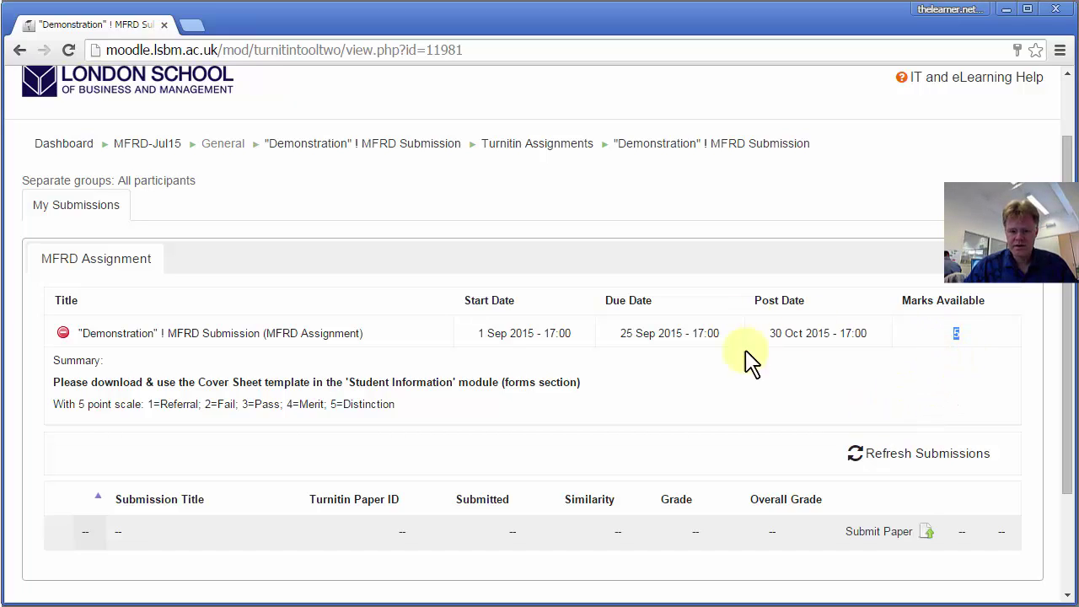
pyautogui.click(751, 394)
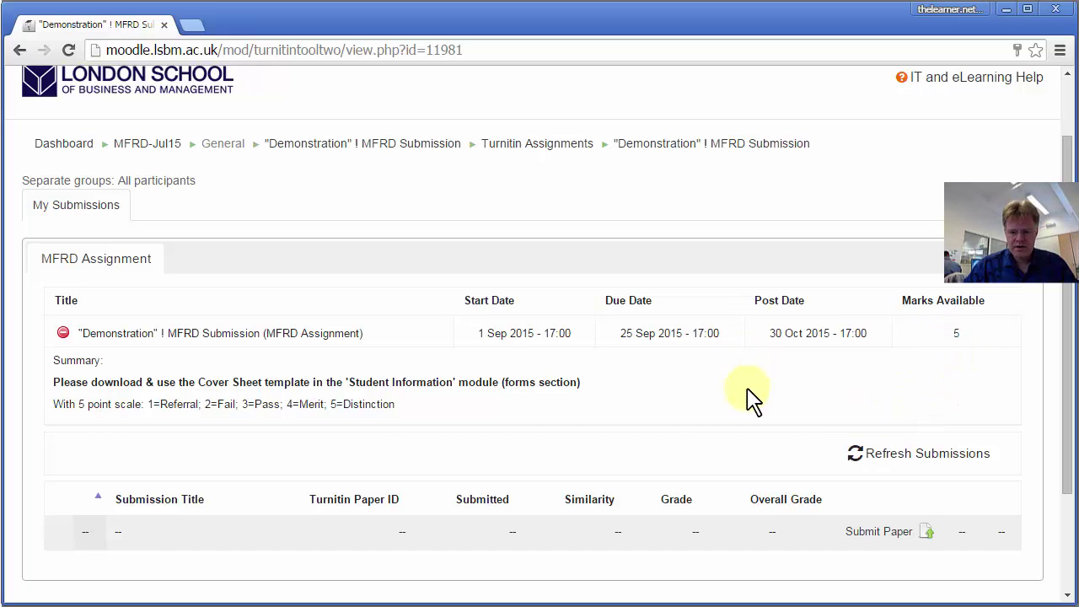
# Step: Start a paper submission for the demonstration assignment and accept the TurnitinUK User Agreement
pyautogui.click(926, 535)
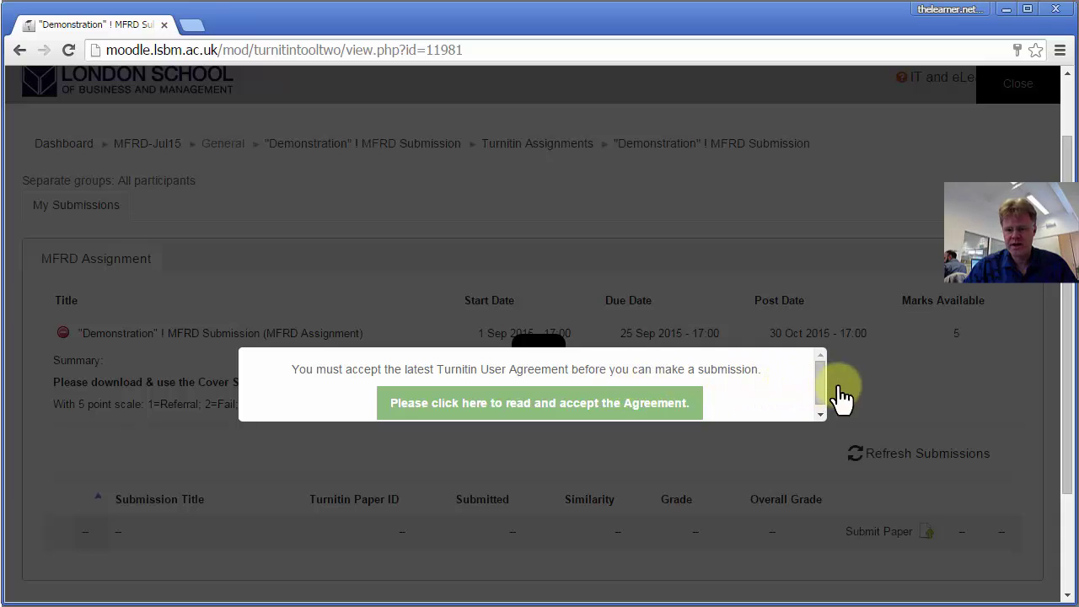
pyautogui.scroll(-1, 820, 396)
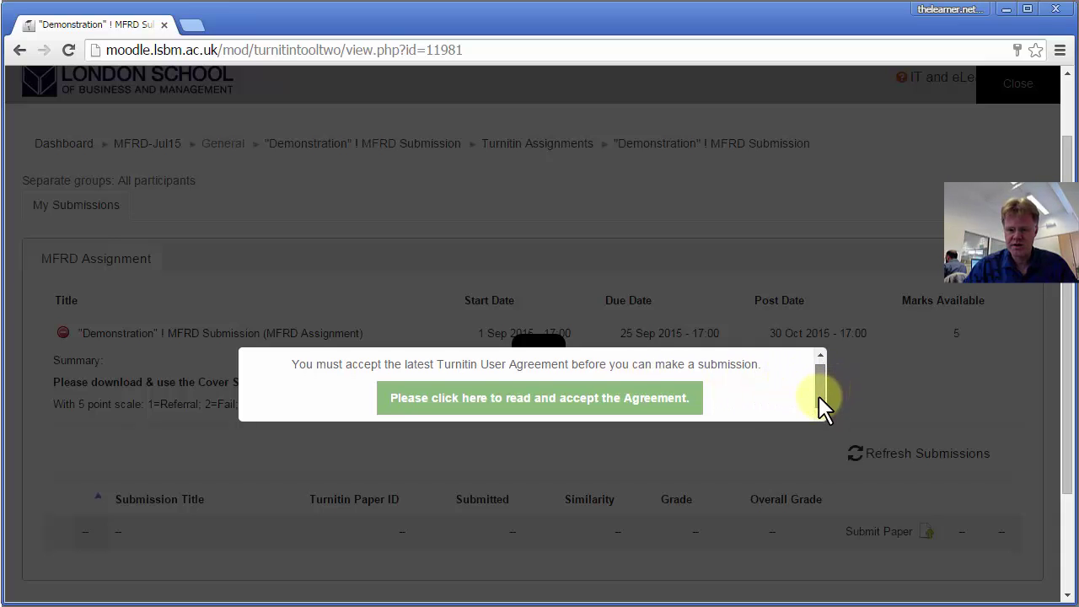
pyautogui.click(585, 408)
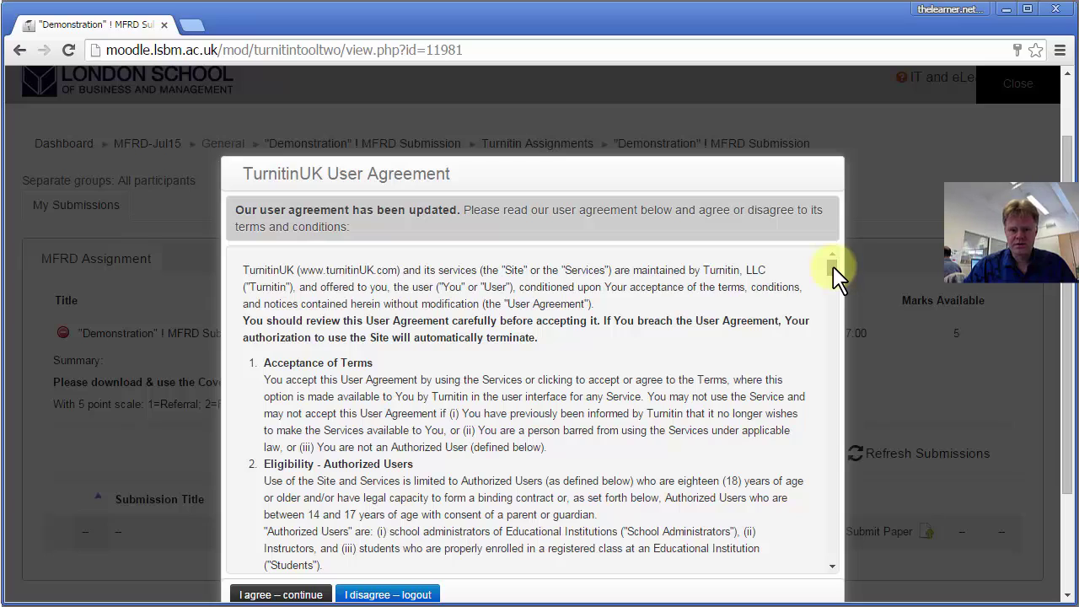
pyautogui.scroll(-3, 837, 275)
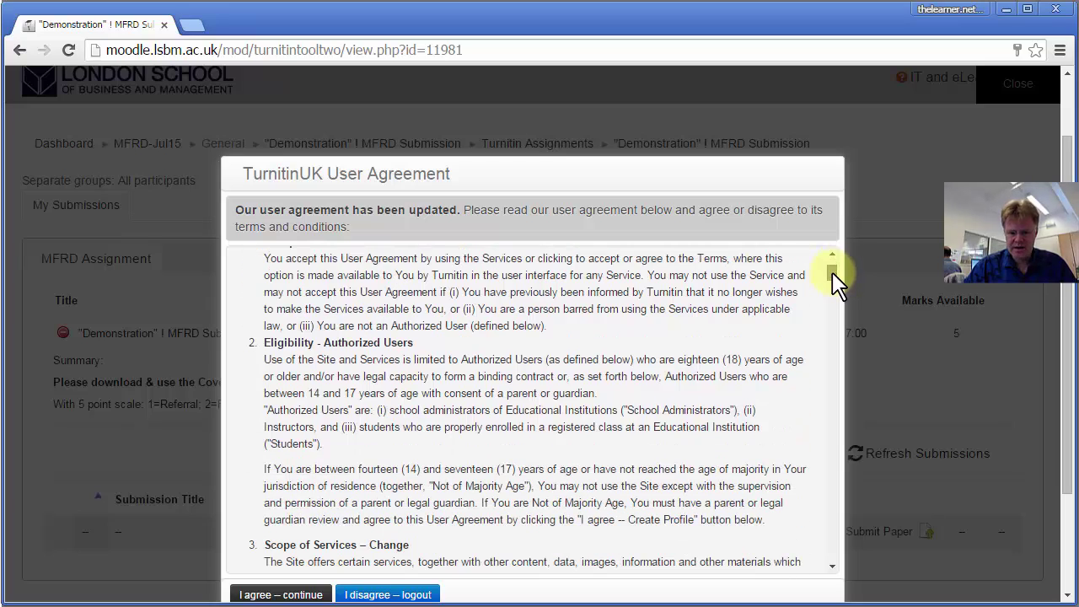
pyautogui.moveTo(834, 272); pyautogui.dragTo(831, 458)
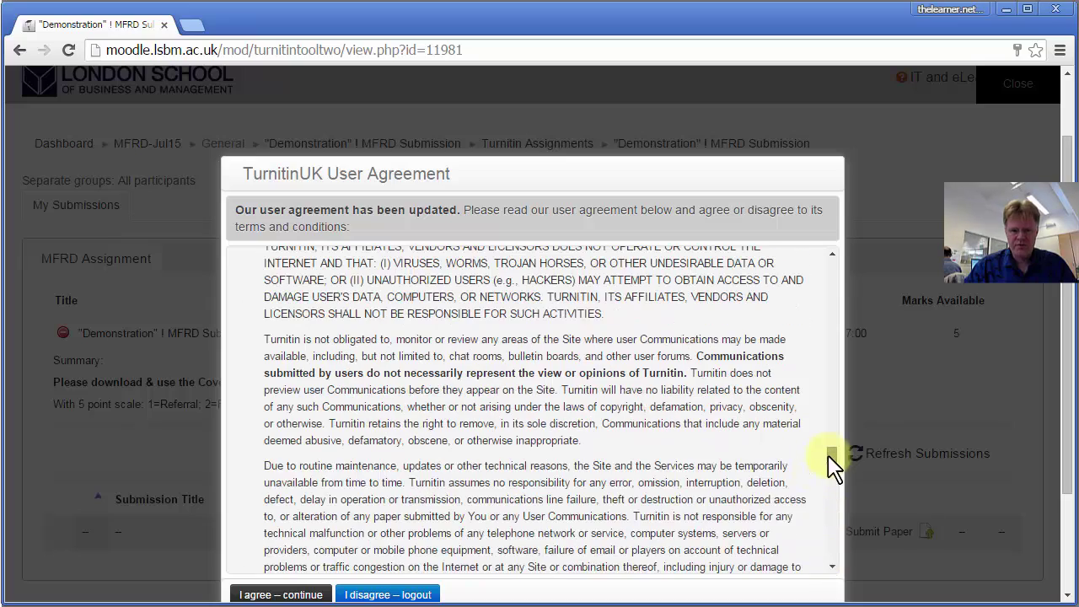
pyautogui.click(303, 595)
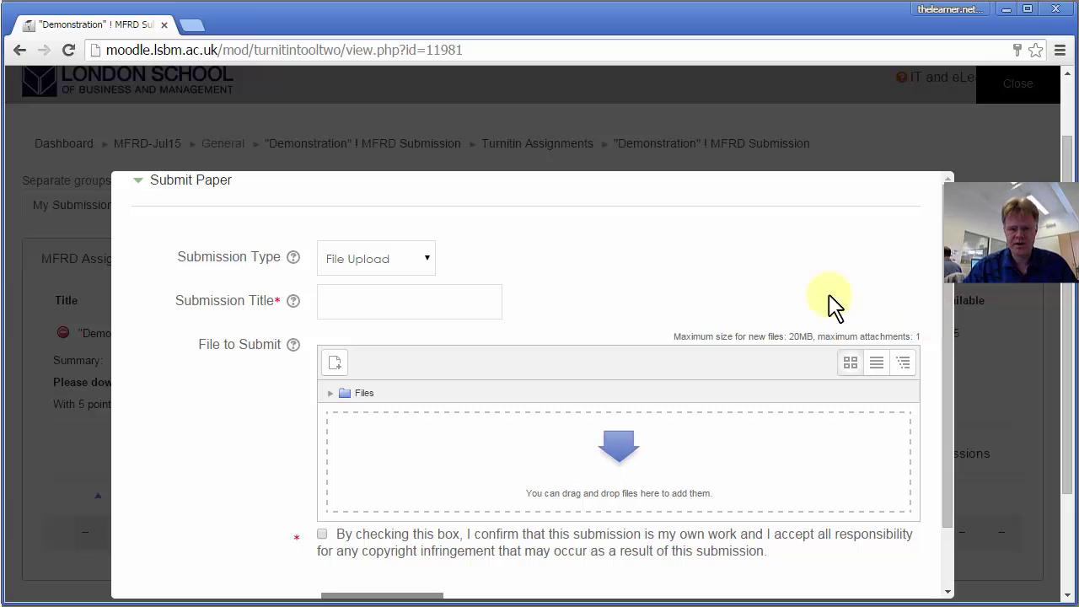
# Step: Keep File Upload as the submission type, enter a title starting with "MFRD Test", and attach "First name- Surname–Course–Unit–Assignment-date.docx" from the Desktop
pyautogui.click(406, 263)
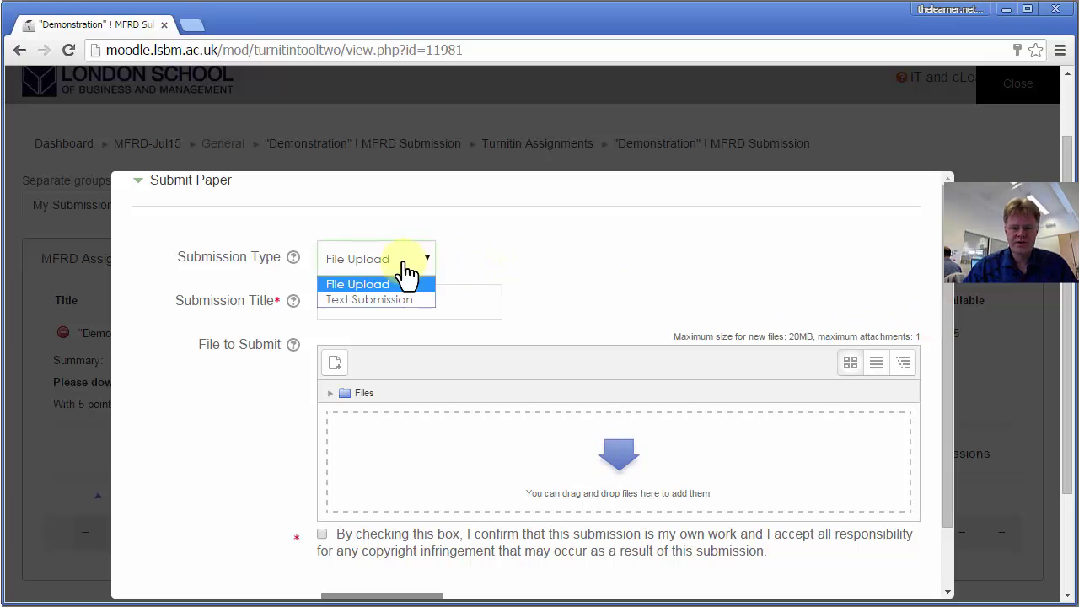
pyautogui.click(406, 282)
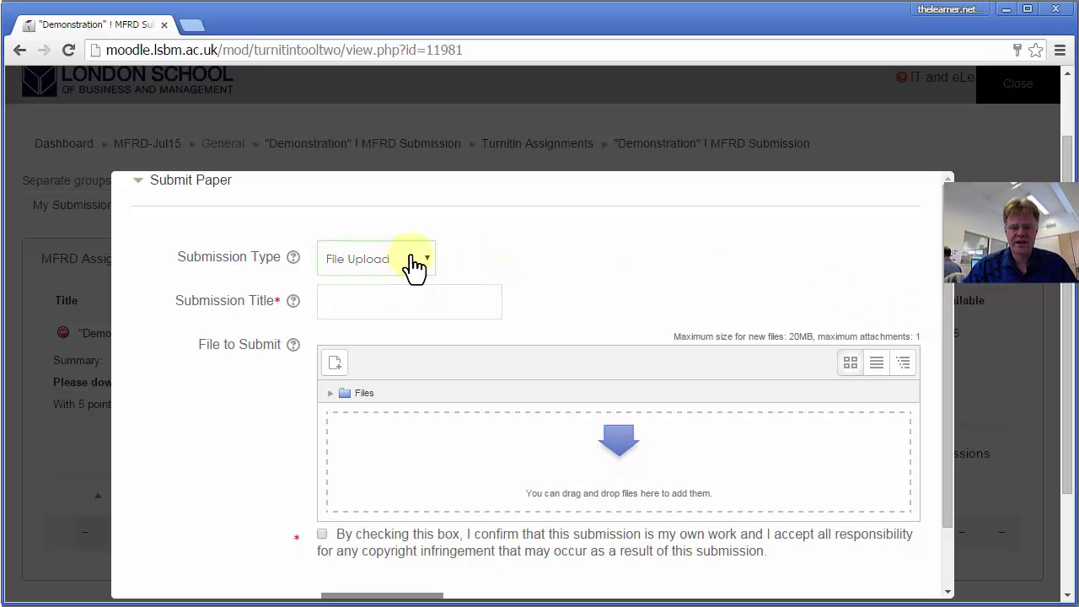
pyautogui.click(369, 301)
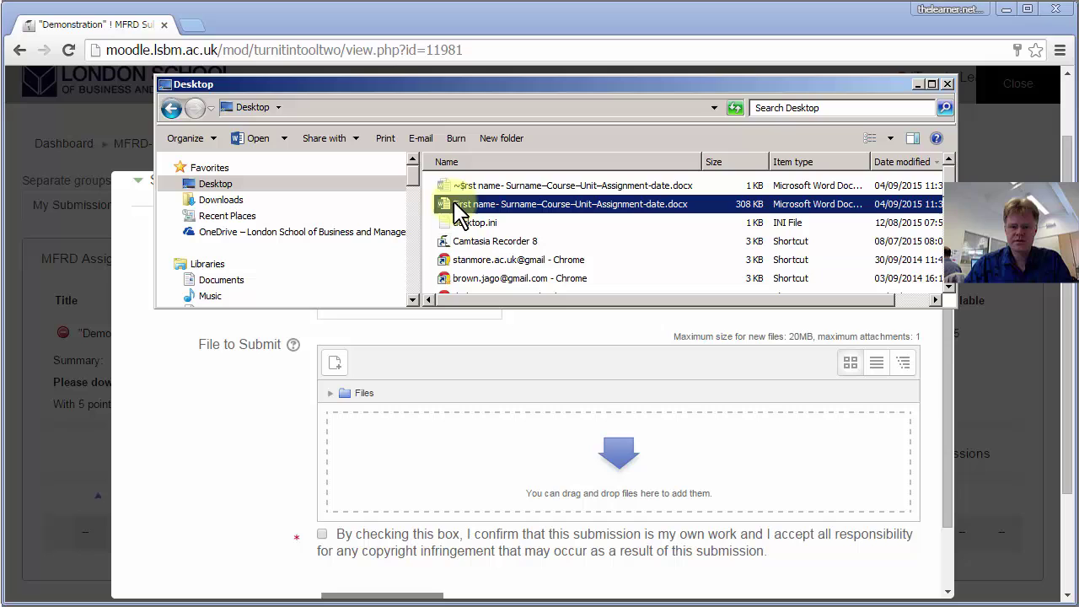
pyautogui.moveTo(460, 215); pyautogui.dragTo(482, 459)
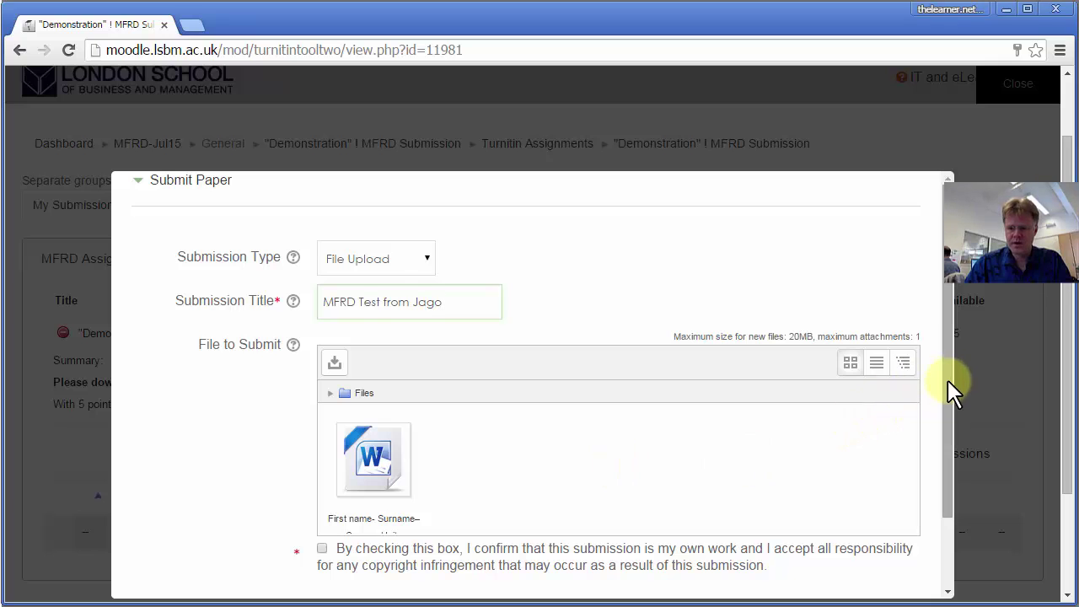
# Step: Confirm that the submission is the student's own work and add the submission
pyautogui.moveTo(951, 389); pyautogui.dragTo(899, 465)
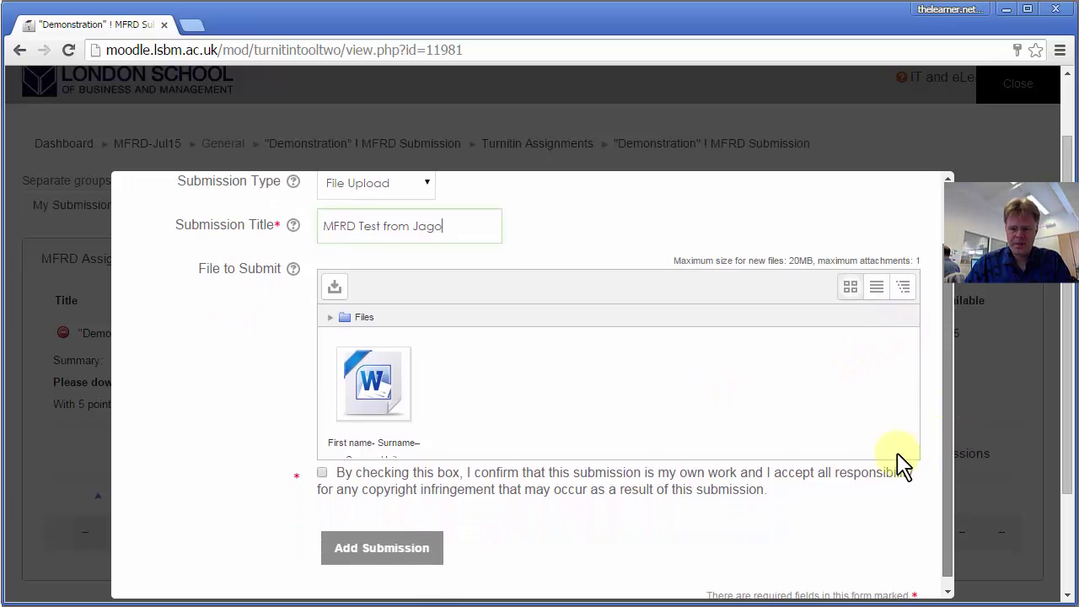
pyautogui.click(322, 473)
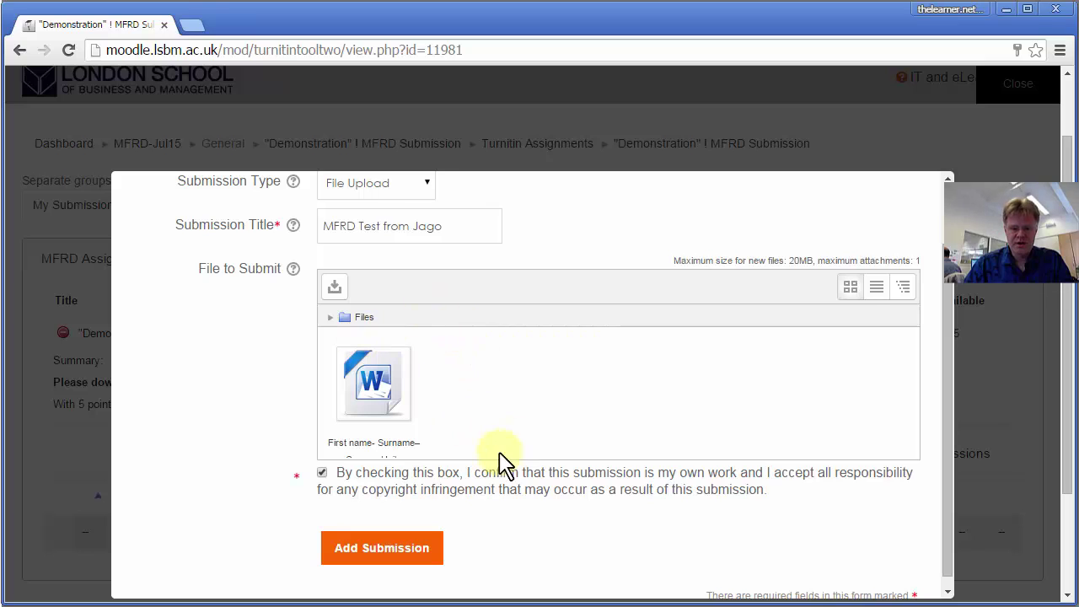
pyautogui.click(390, 559)
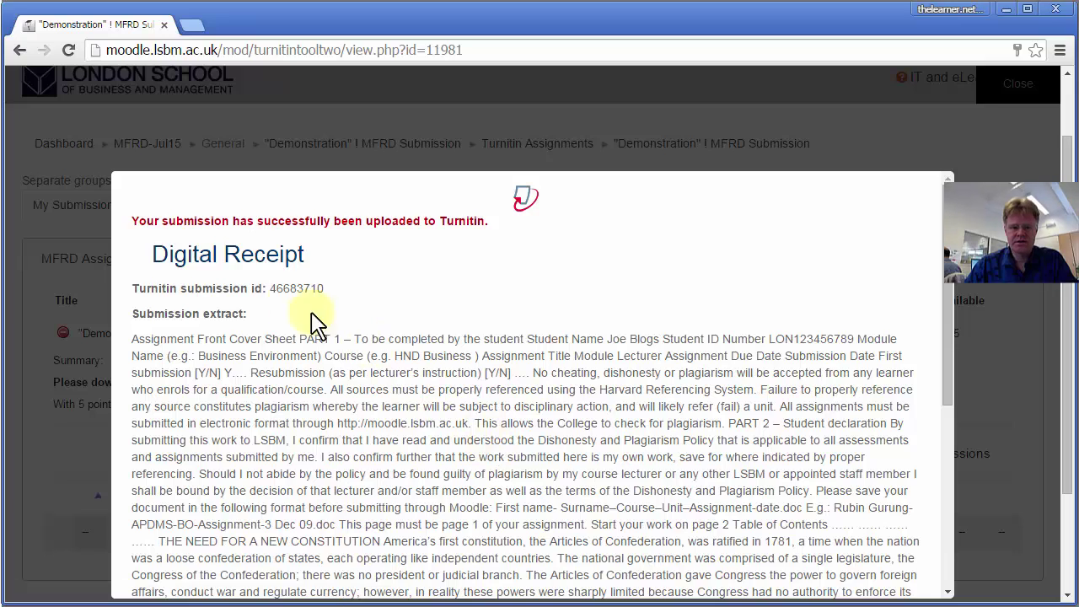
# Step: Close the digital receipt after looking it over and open the similarity report of the submitted paper
pyautogui.moveTo(130, 221); pyautogui.dragTo(972, 240)
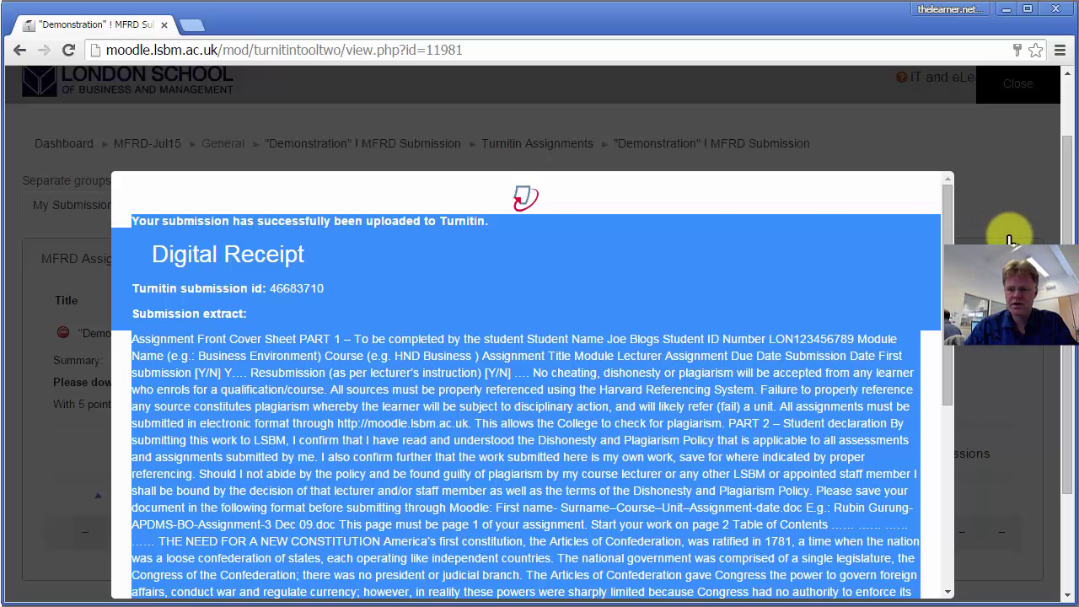
pyautogui.click(879, 197)
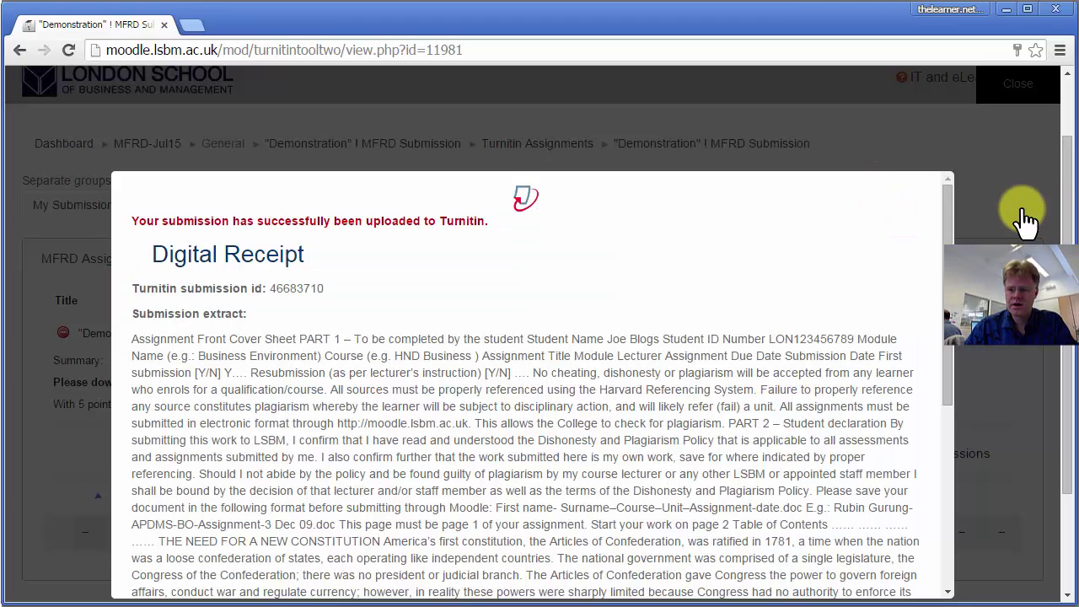
pyautogui.click(1021, 229)
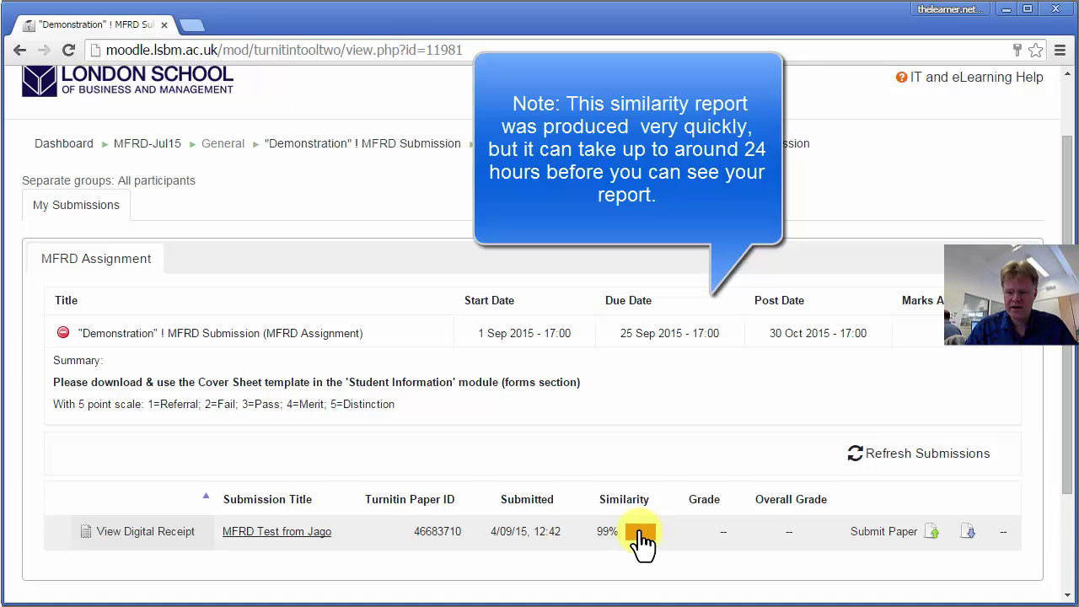
pyautogui.click(639, 533)
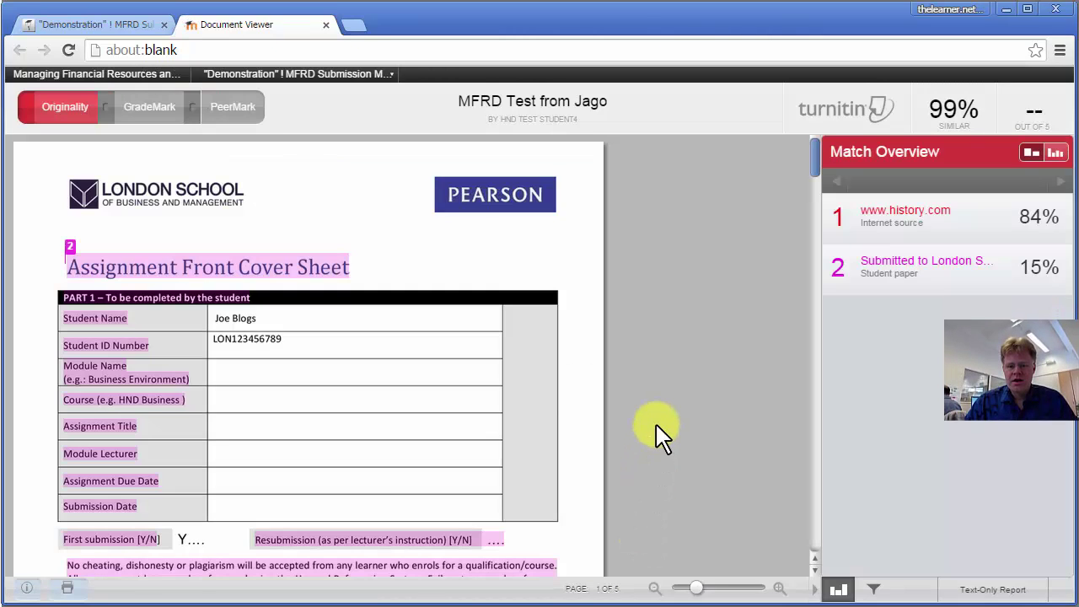
pyautogui.scroll(-1, 661, 431)
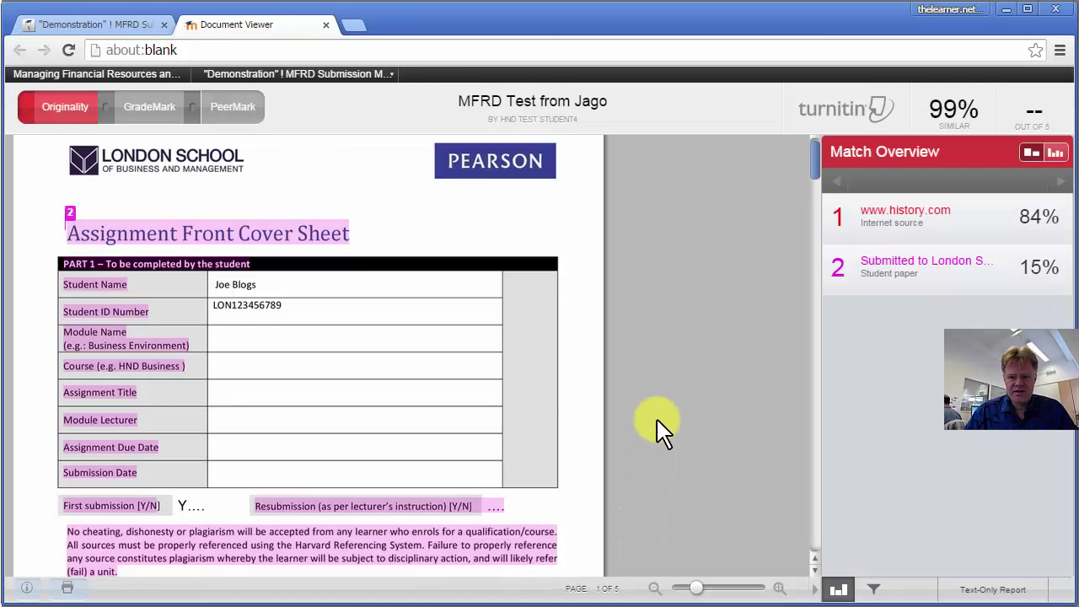
pyautogui.scroll(-5, 662, 432)
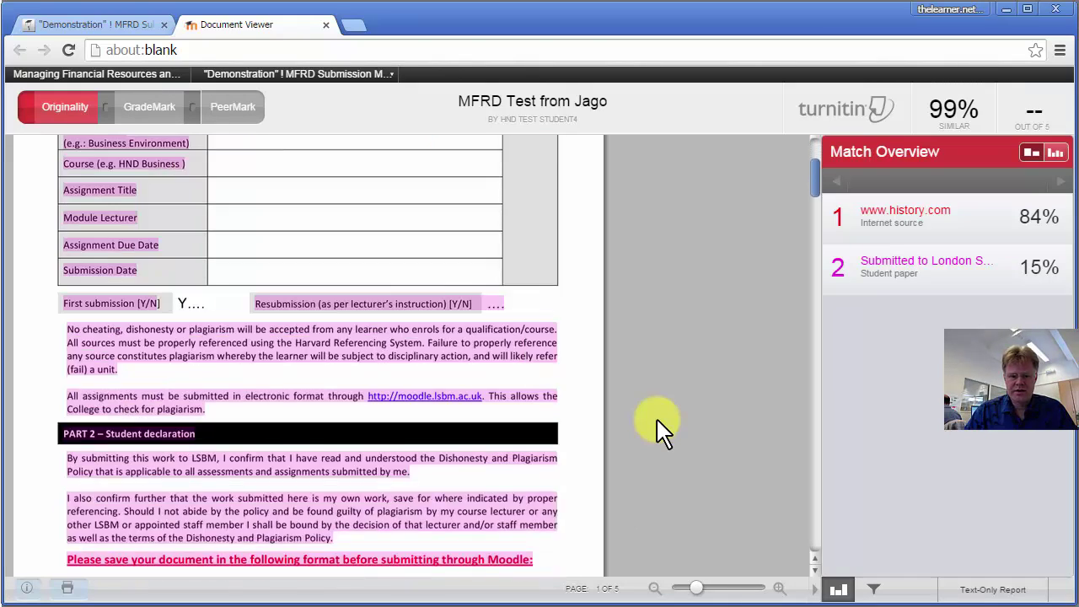
pyautogui.scroll(-6, 662, 431)
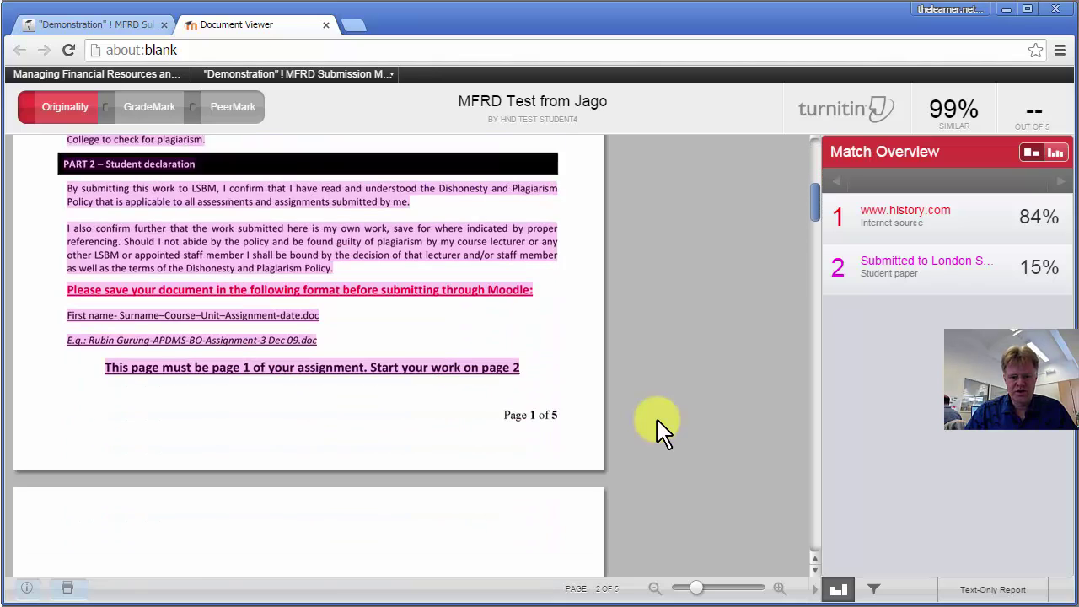
pyautogui.scroll(-6, 662, 432)
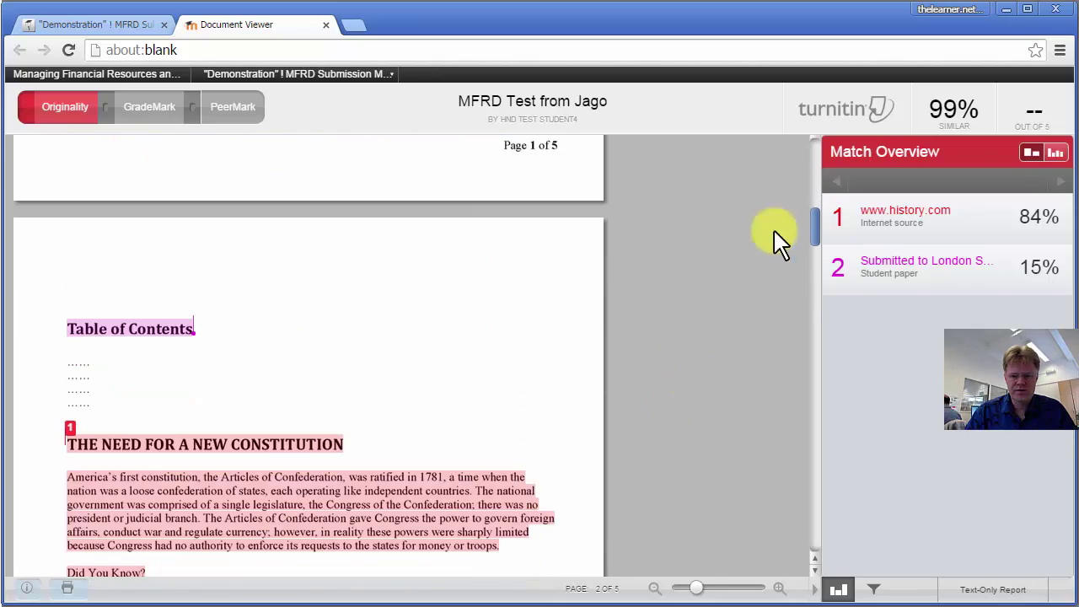
pyautogui.scroll(-8, 816, 226)
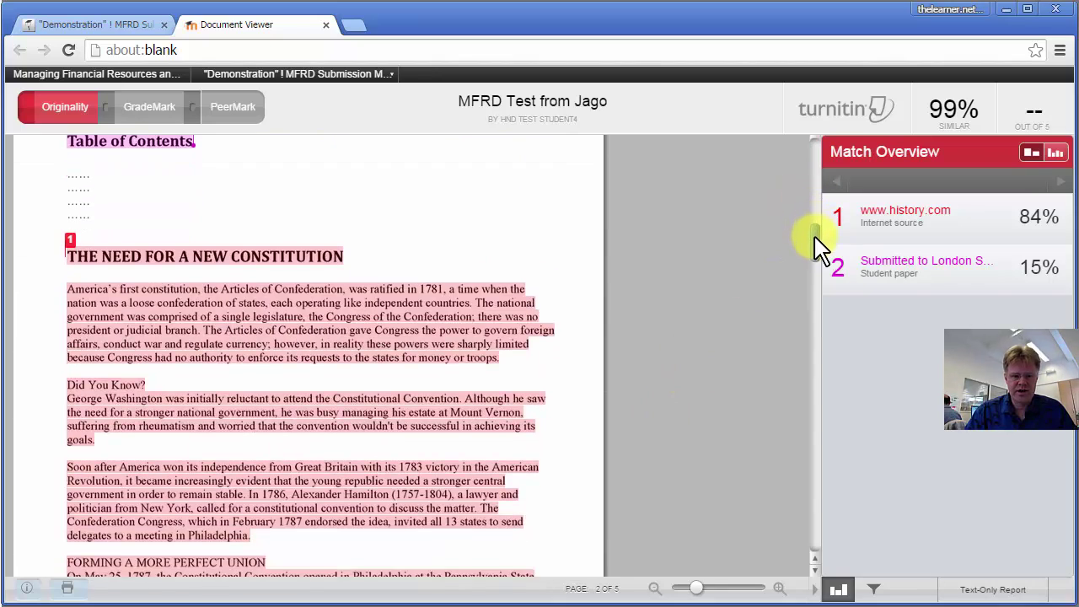
pyautogui.moveTo(816, 261); pyautogui.dragTo(819, 241)
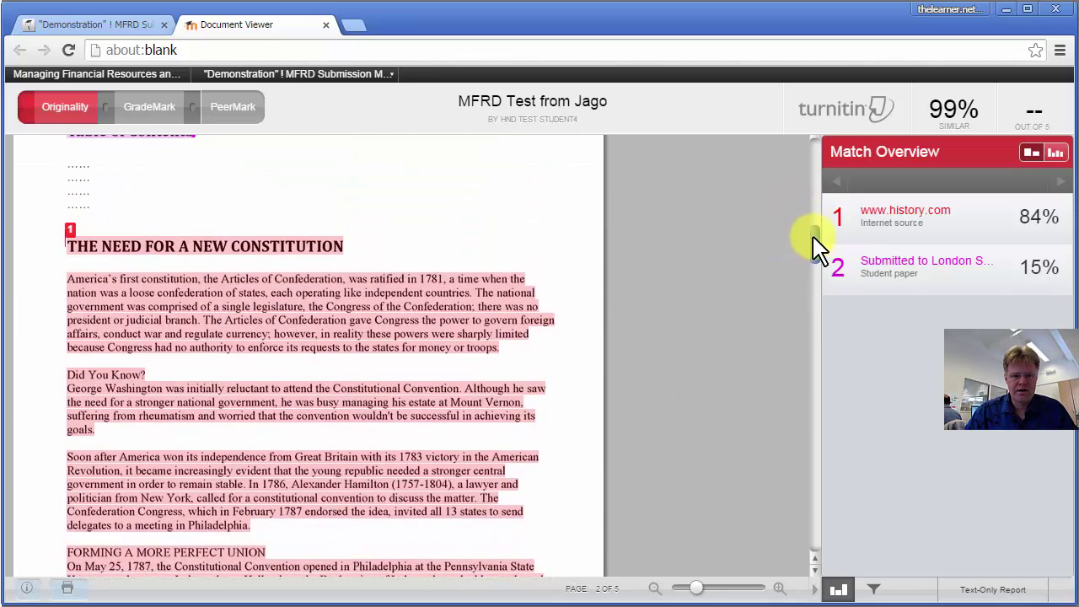
pyautogui.click(72, 228)
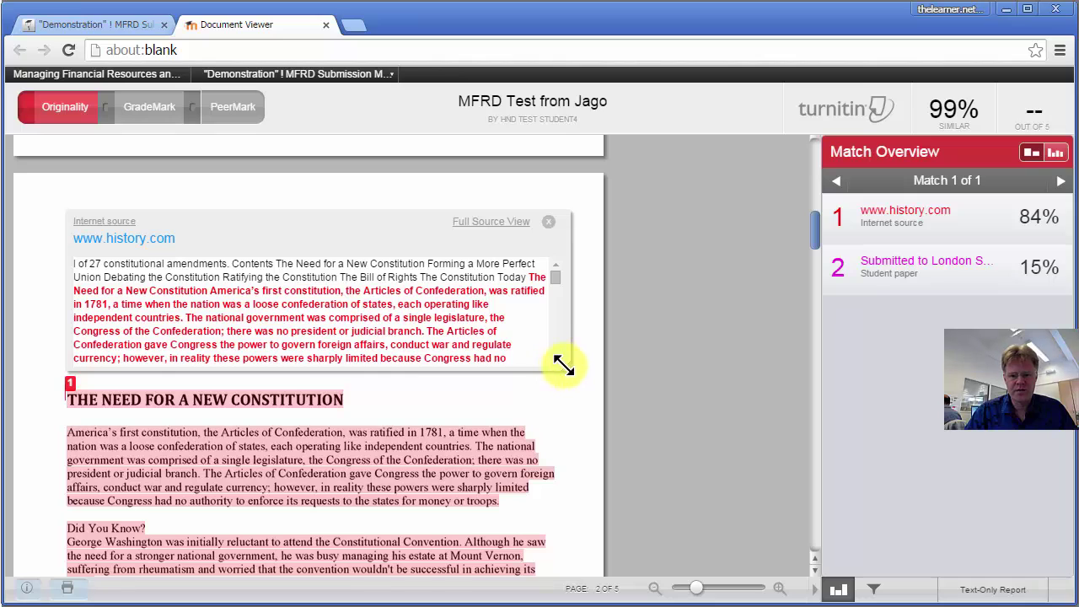
pyautogui.moveTo(565, 369); pyautogui.dragTo(590, 397)
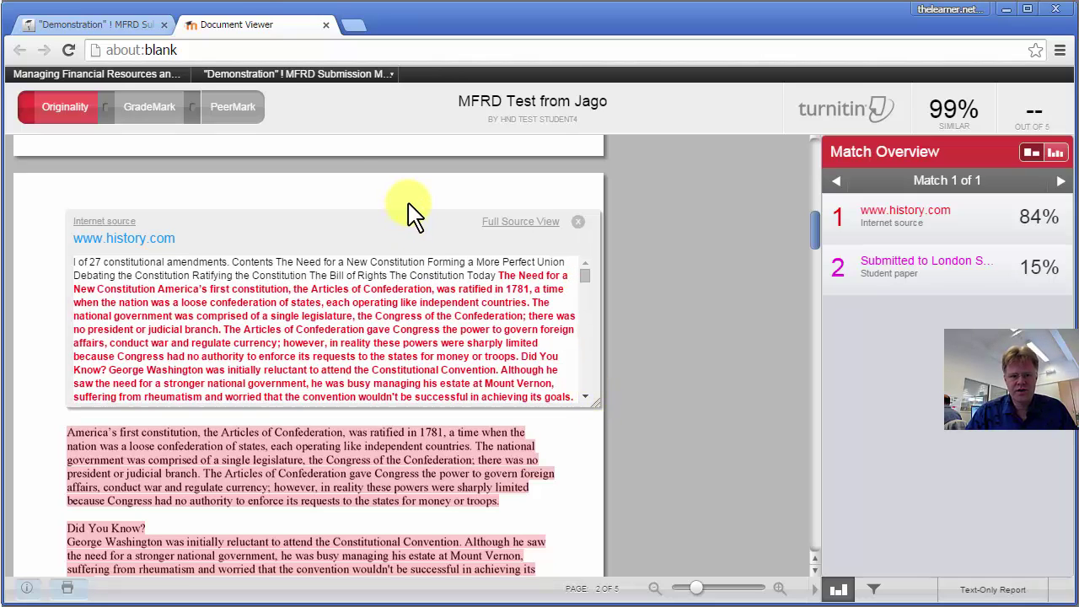
# Step: Return to the demonstration submission page, review and close the paper's digital receipt, and check the submitted date
pyautogui.click(110, 37)
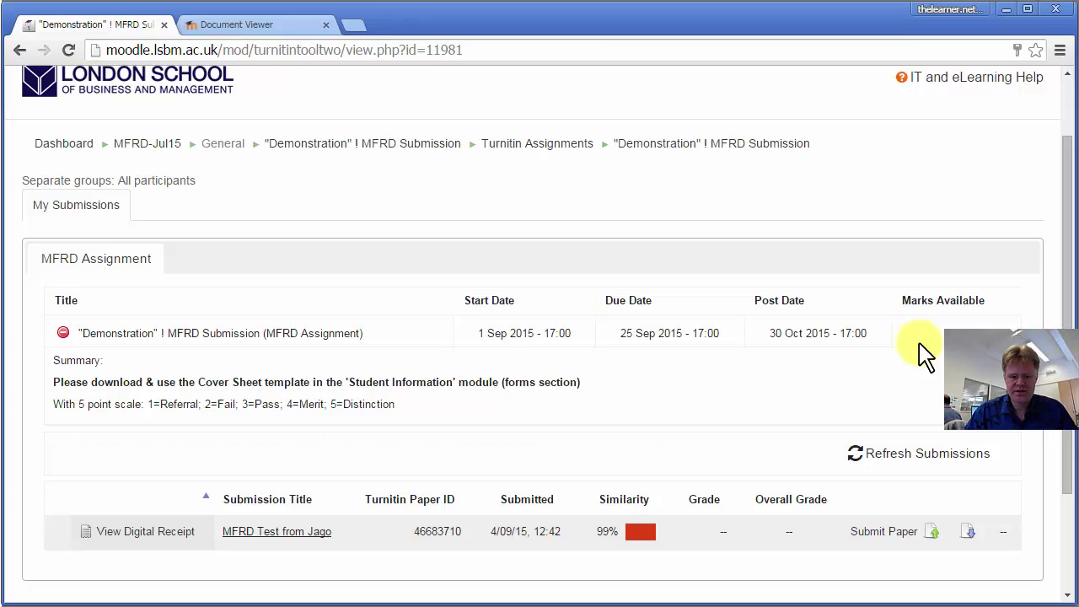
pyautogui.click(126, 533)
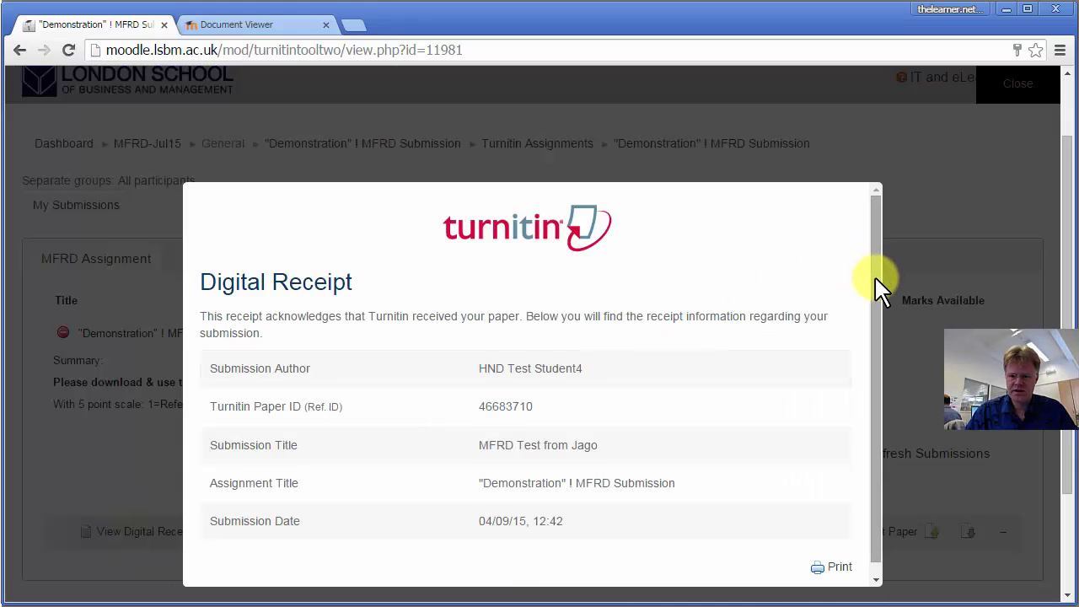
pyautogui.moveTo(879, 284); pyautogui.dragTo(872, 361)
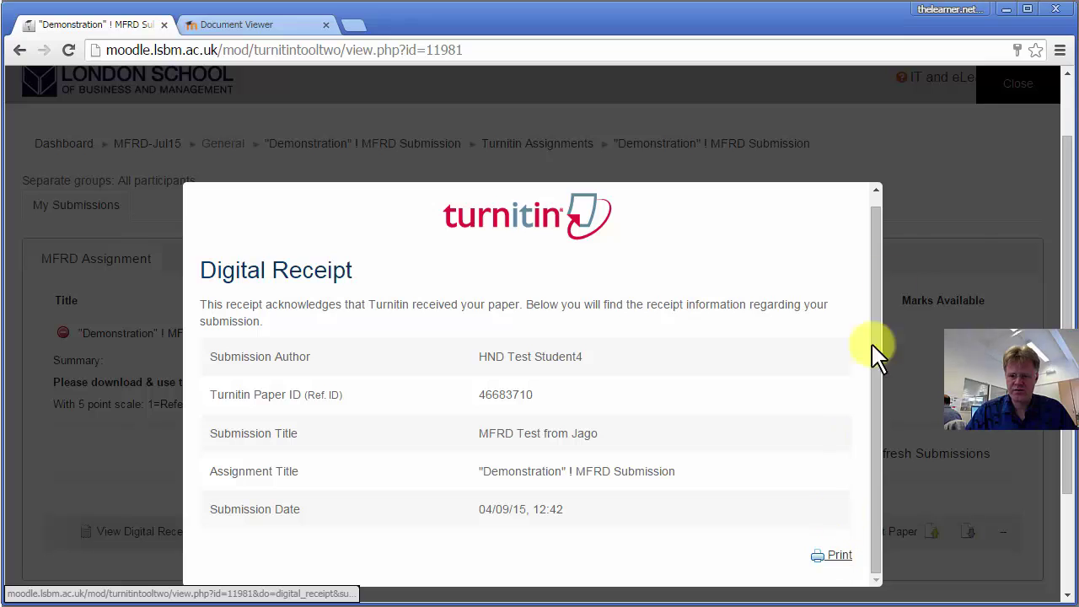
pyautogui.click(969, 206)
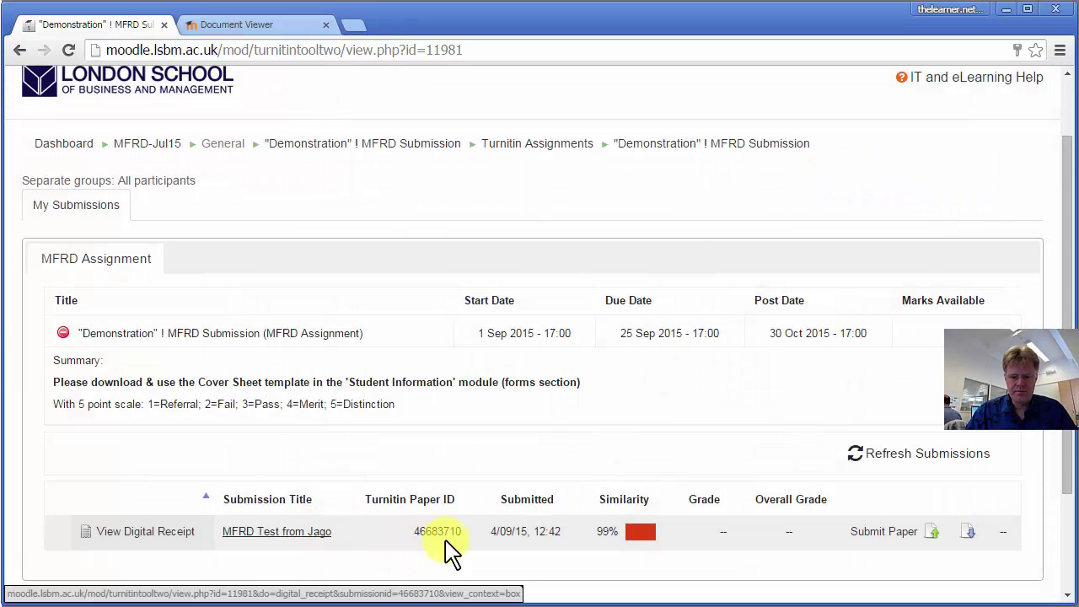
pyautogui.moveTo(496, 531); pyautogui.dragTo(550, 531)
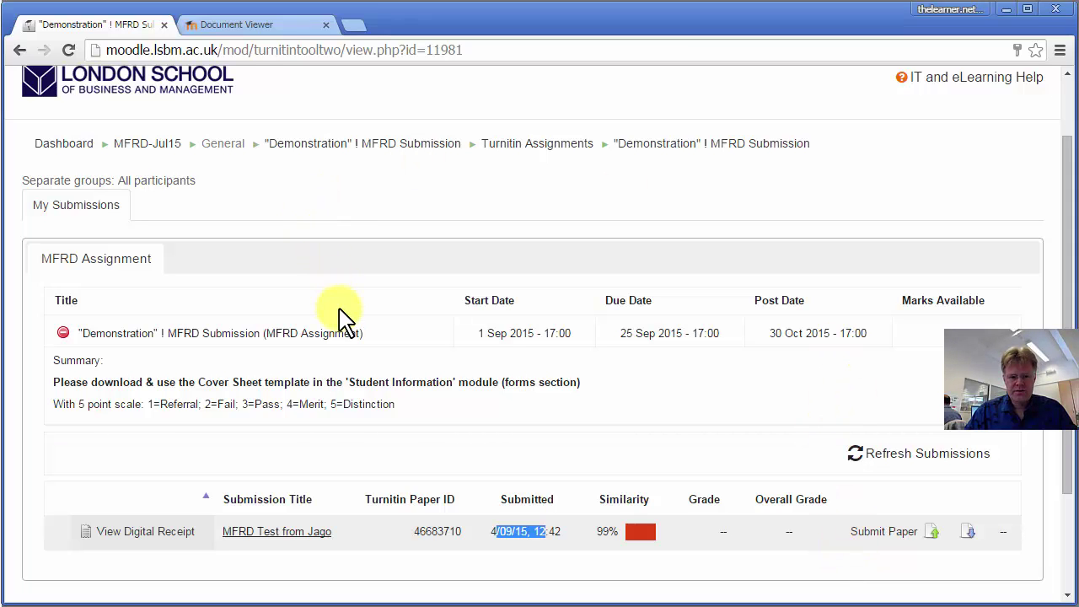
# Step: Go back to the MFRD-Jul15 course page and read the cover sheet template instruction under MFRD Submission
pyautogui.click(149, 150)
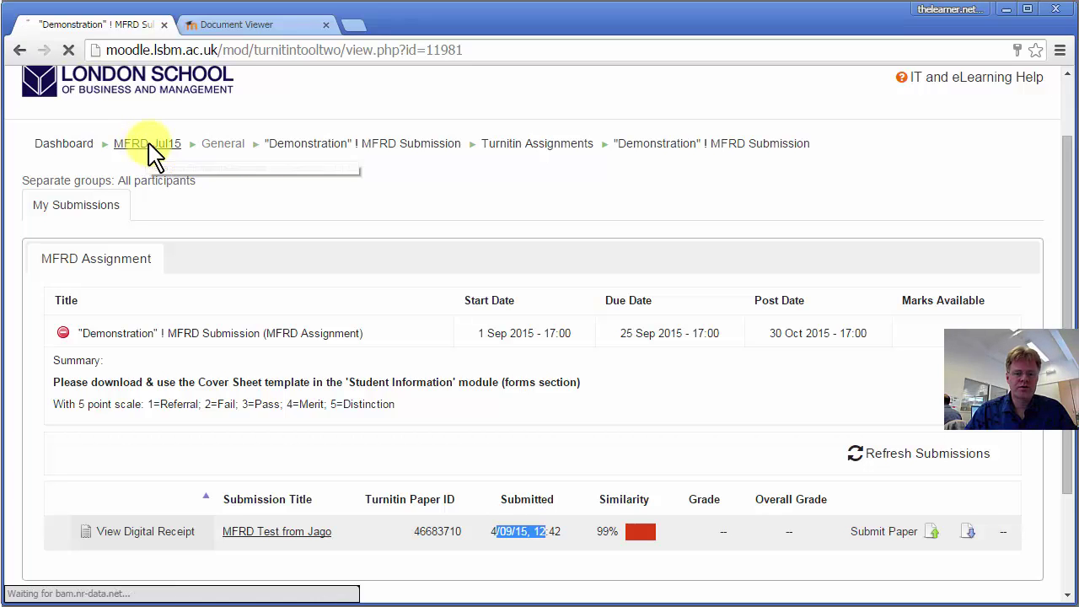
pyautogui.scroll(-6, 750, 447)
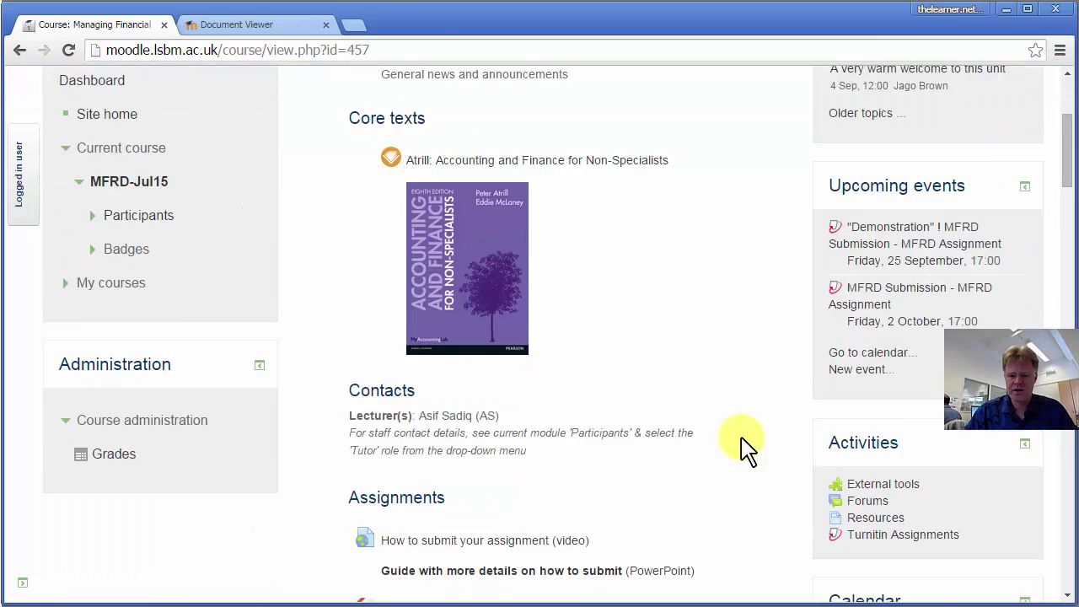
pyautogui.scroll(-1, 749, 447)
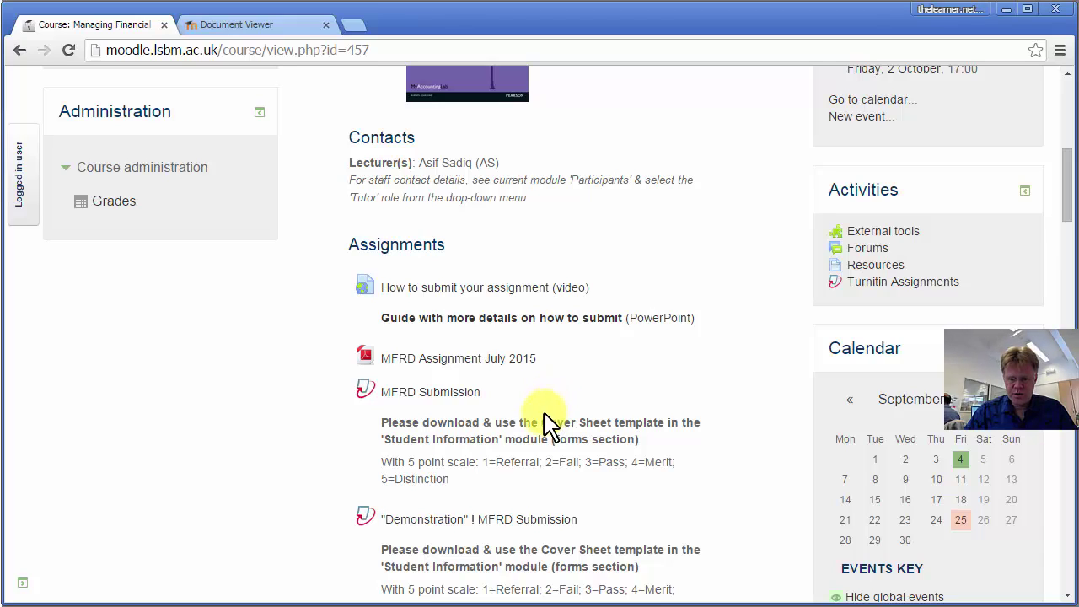
pyautogui.moveTo(542, 424); pyautogui.dragTo(715, 428)
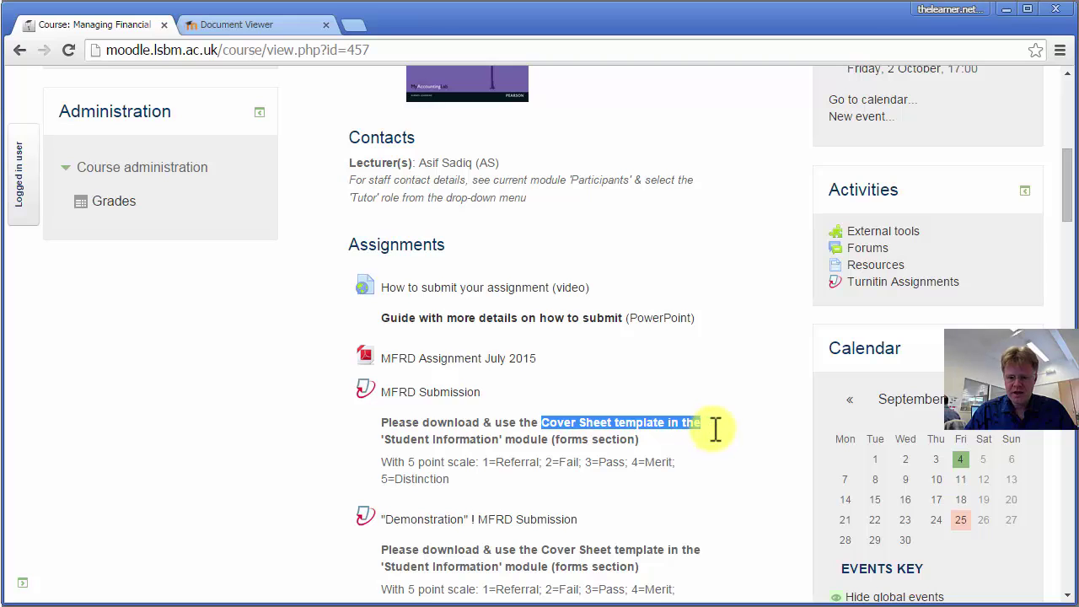
# Step: Expand the list of enrolled courses in the course navigation and open the SI (Student Information) course
pyautogui.scroll(3, 711, 414)
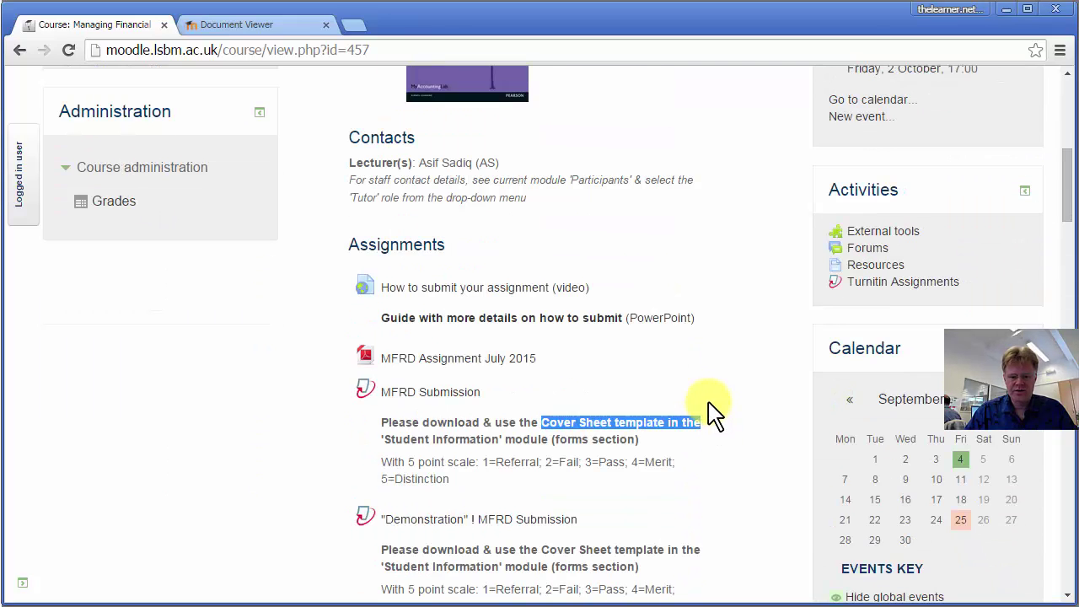
pyautogui.scroll(5, 711, 414)
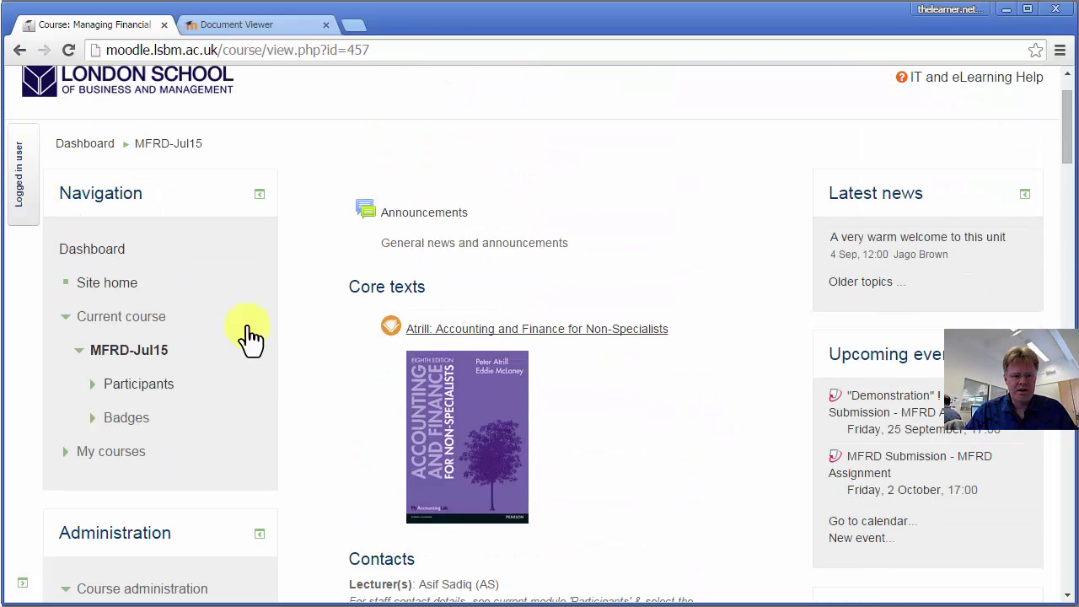
pyautogui.click(66, 455)
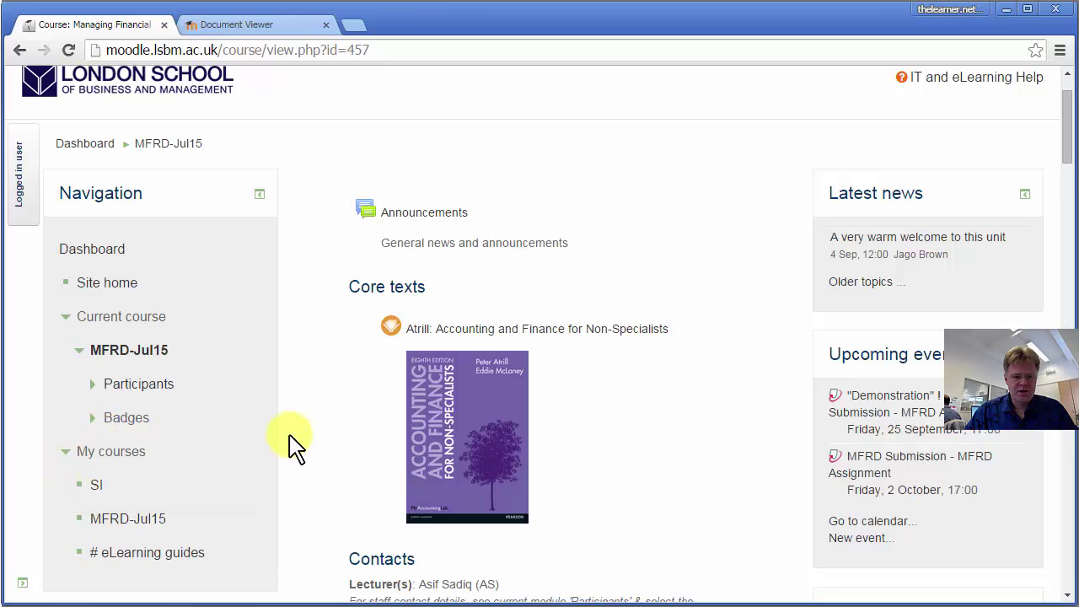
pyautogui.scroll(-2, 289, 446)
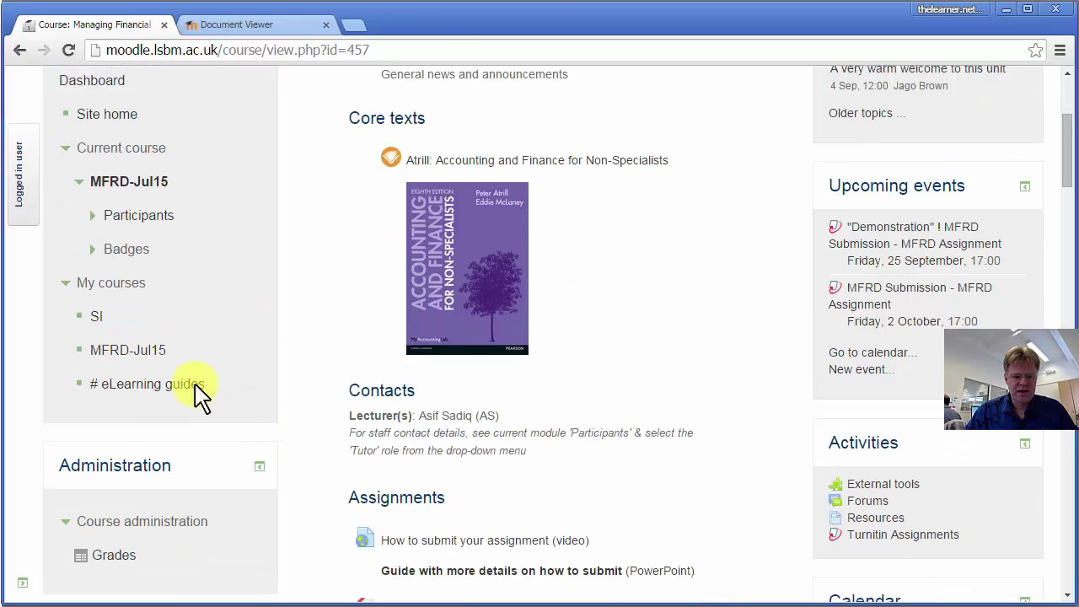
pyautogui.click(96, 321)
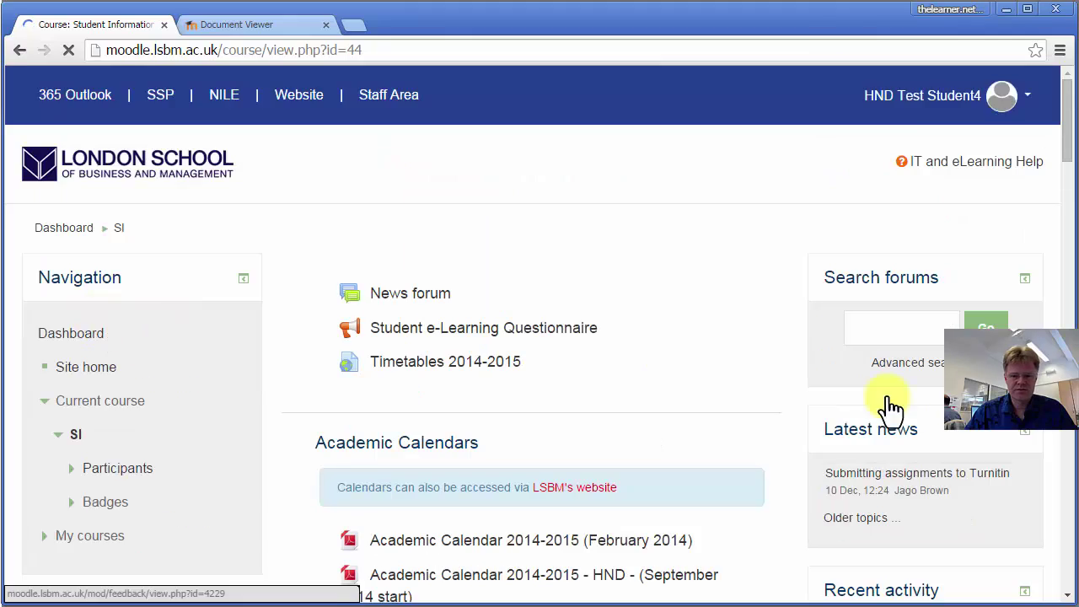
# Step: Download "Assignment cover sheet (New version)" from the Forms section of the Student Information course
pyautogui.scroll(-3, 891, 410)
pyautogui.scroll(-10, 826, 407)
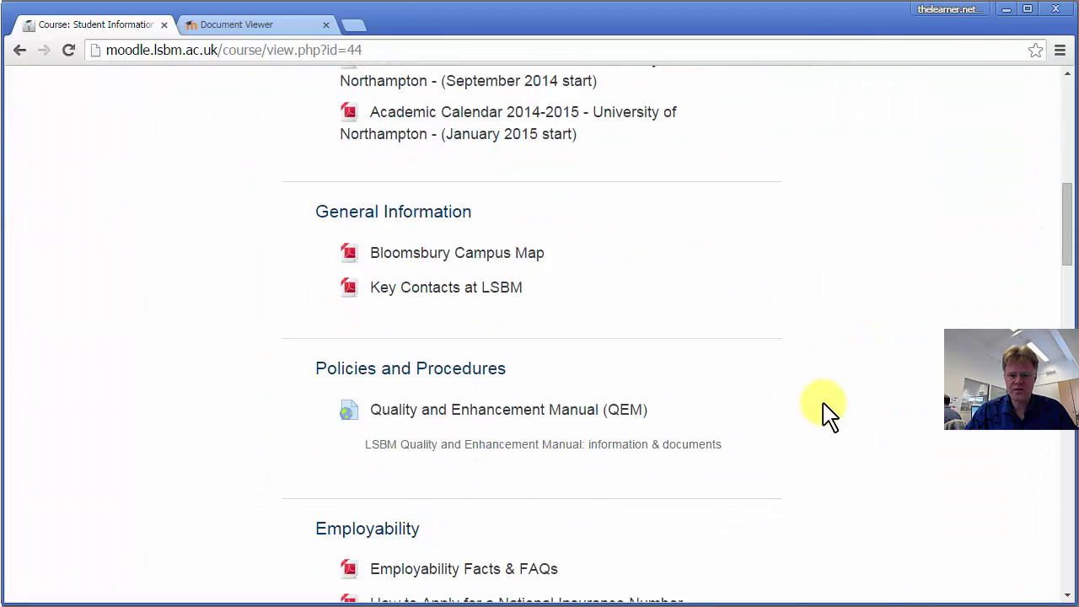
pyautogui.scroll(-6, 826, 408)
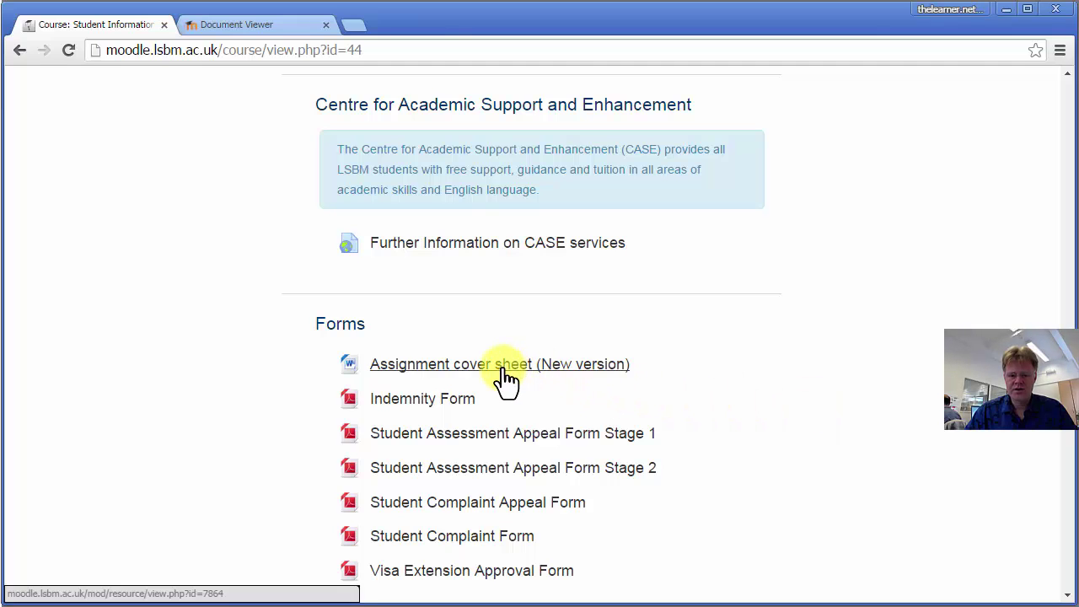
pyautogui.click(505, 380)
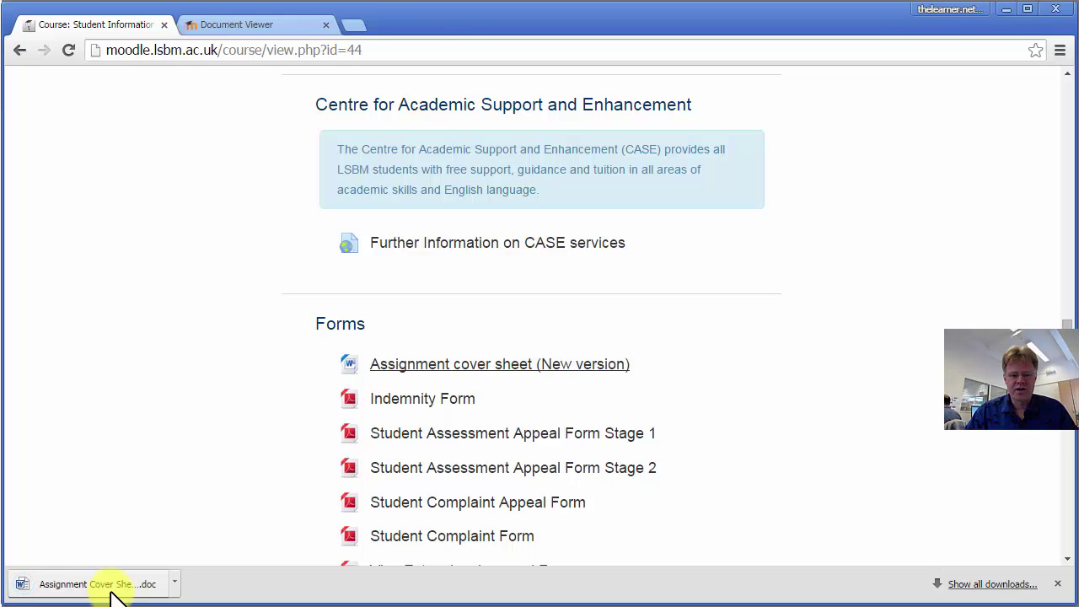
pyautogui.click(257, 25)
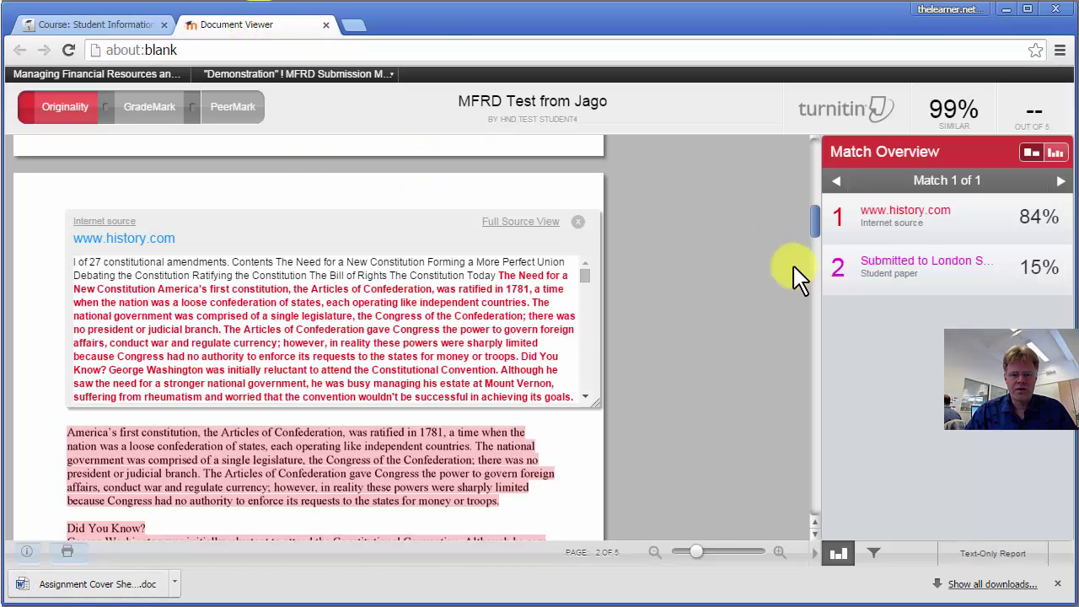
pyautogui.click(578, 221)
pyautogui.scroll(10, 632, 340)
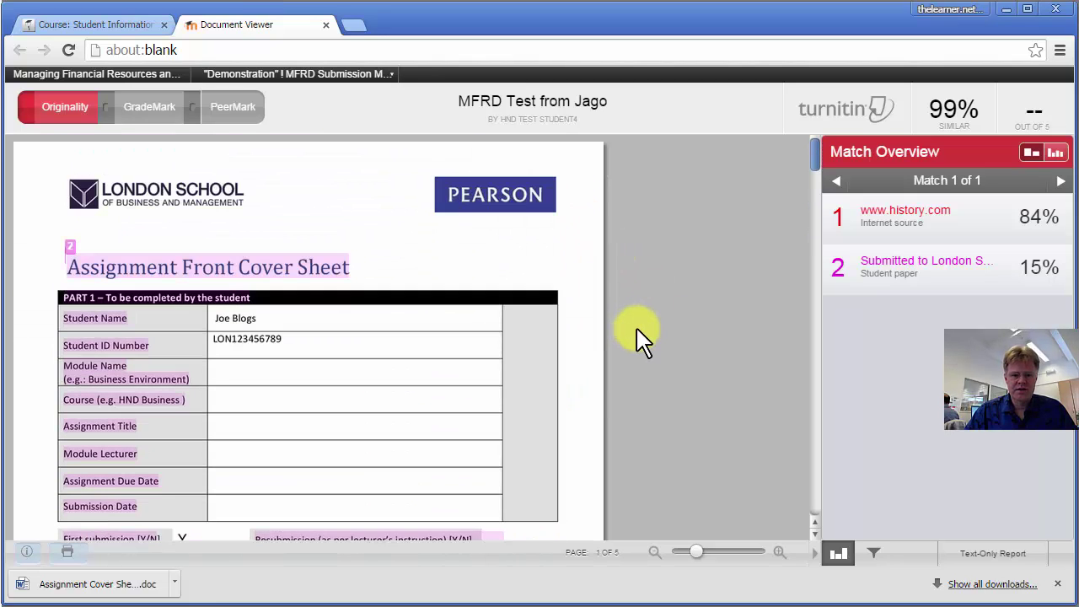